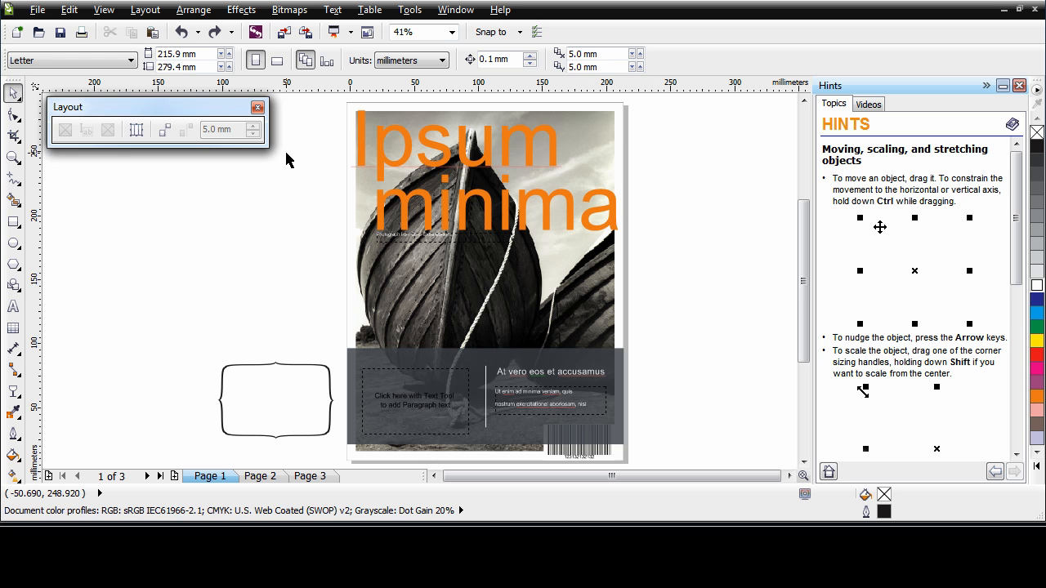
- Fill the empty paragraph text frame in the cover's grey band with placeholder text
key("z")
left_click_drag(374, 367, 576, 429)
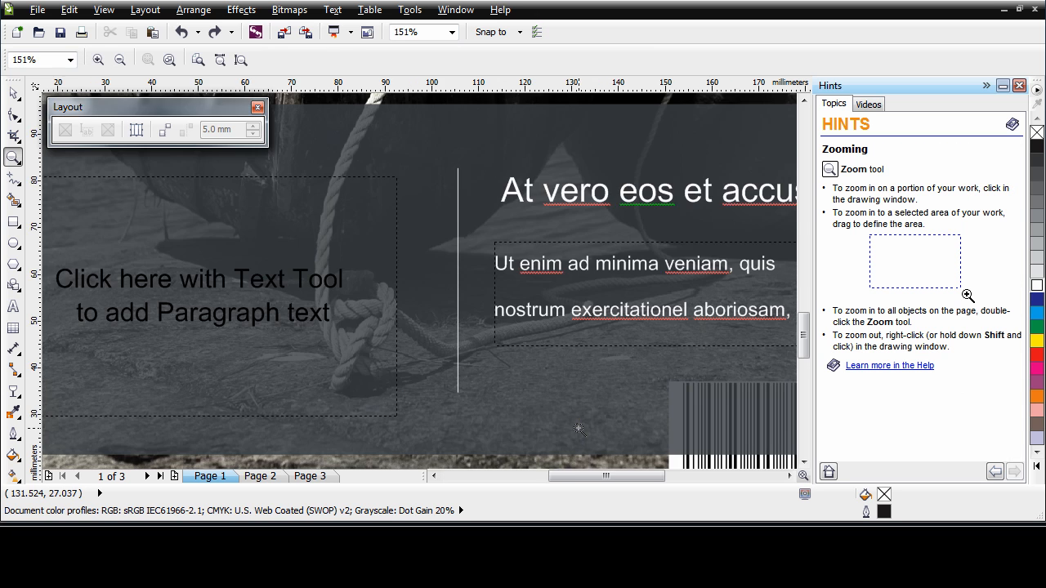
key("space")
left_click(312, 416)
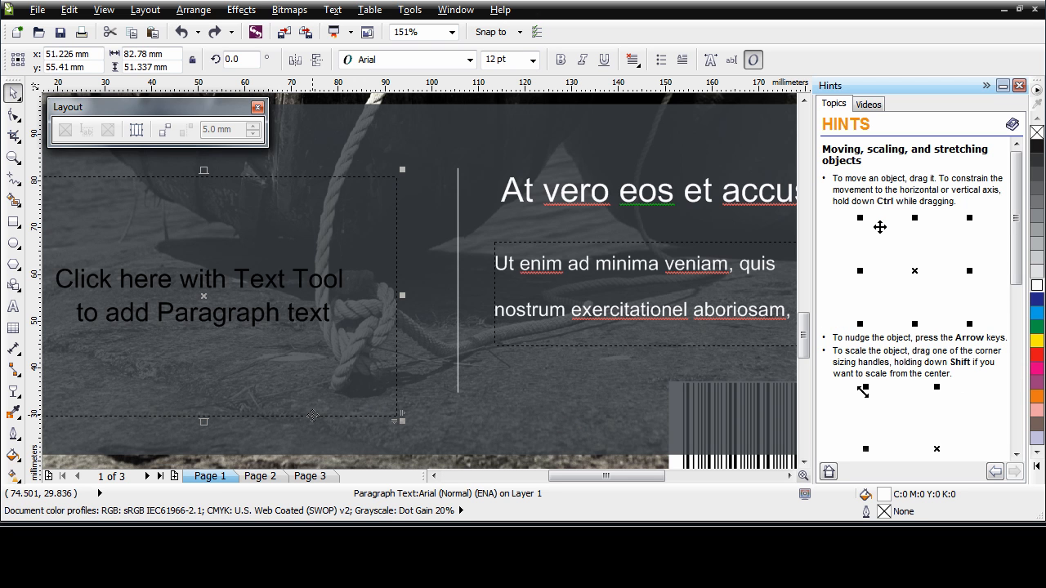
right_click(312, 415)
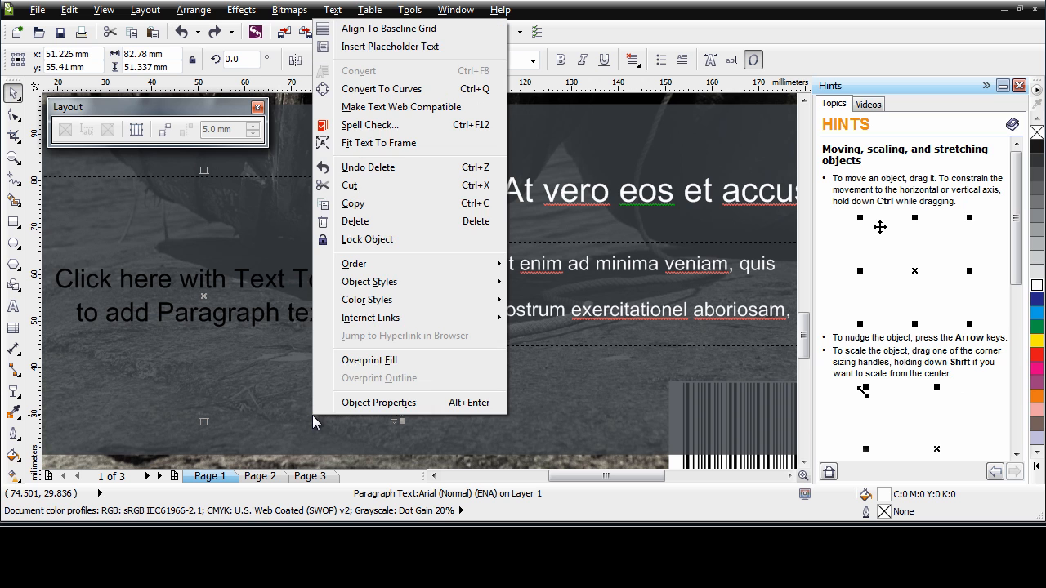
left_click(390, 47)
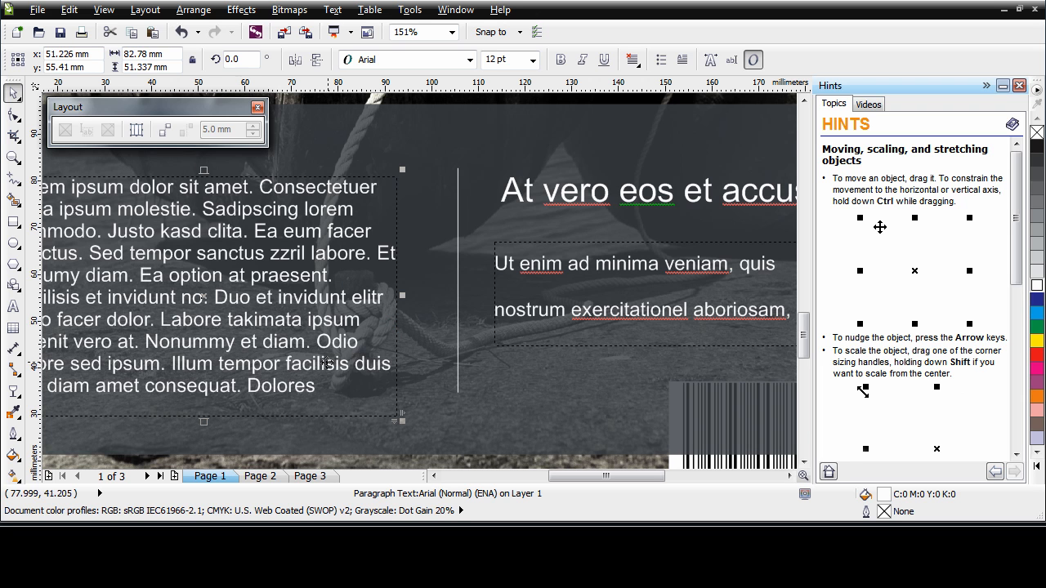
- Display the baseline grid and align the placeholder paragraph text to it
left_click(104, 10)
mouse_move(159, 283)
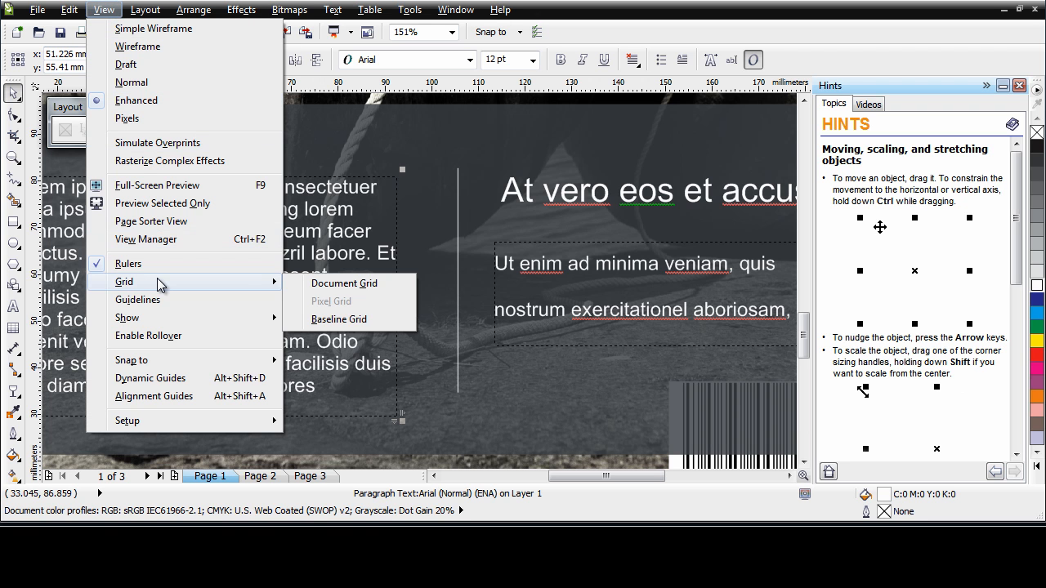
left_click(330, 319)
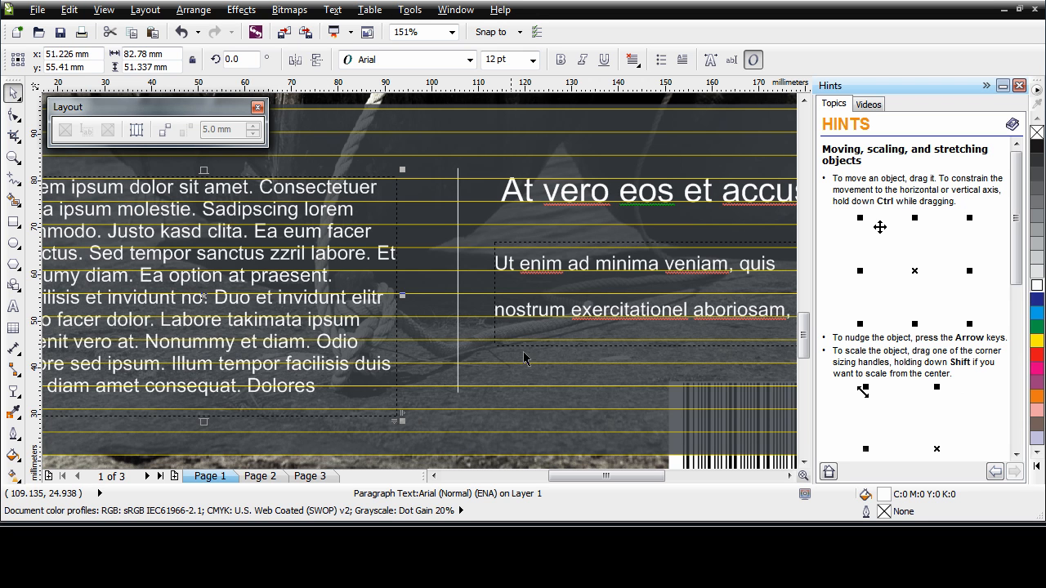
right_click(253, 417)
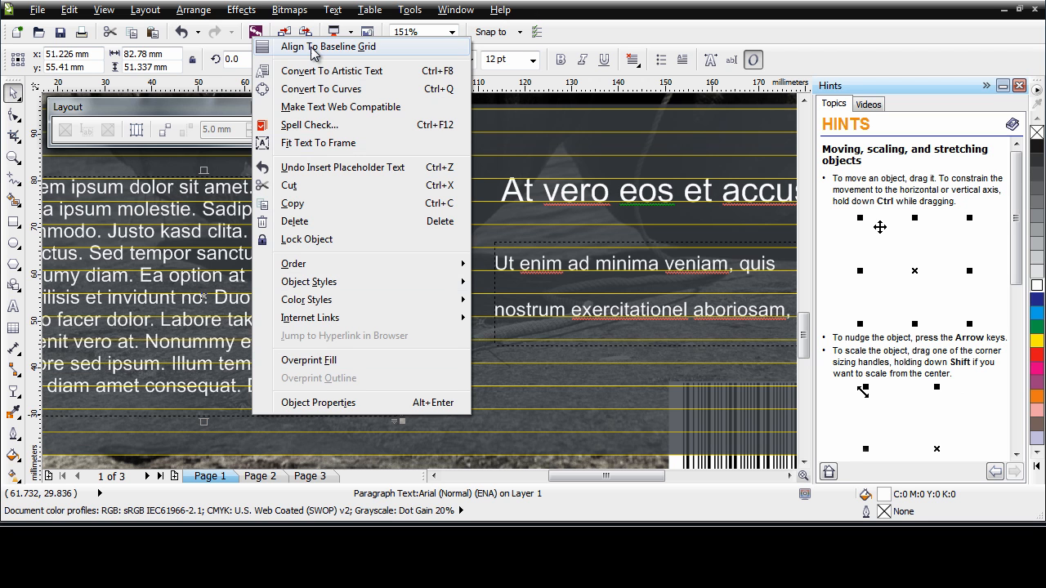
left_click(310, 47)
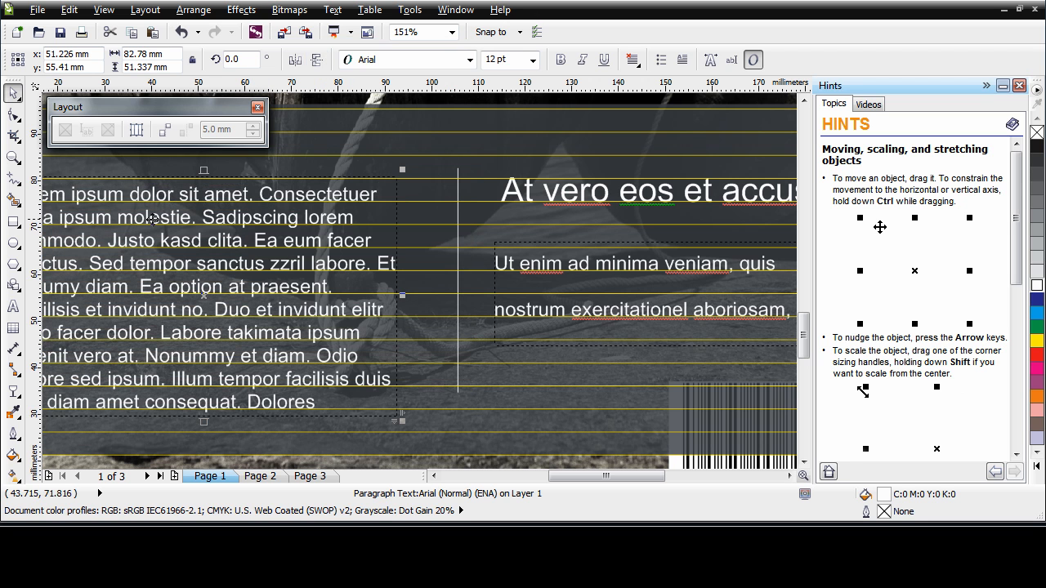
left_click(620, 317)
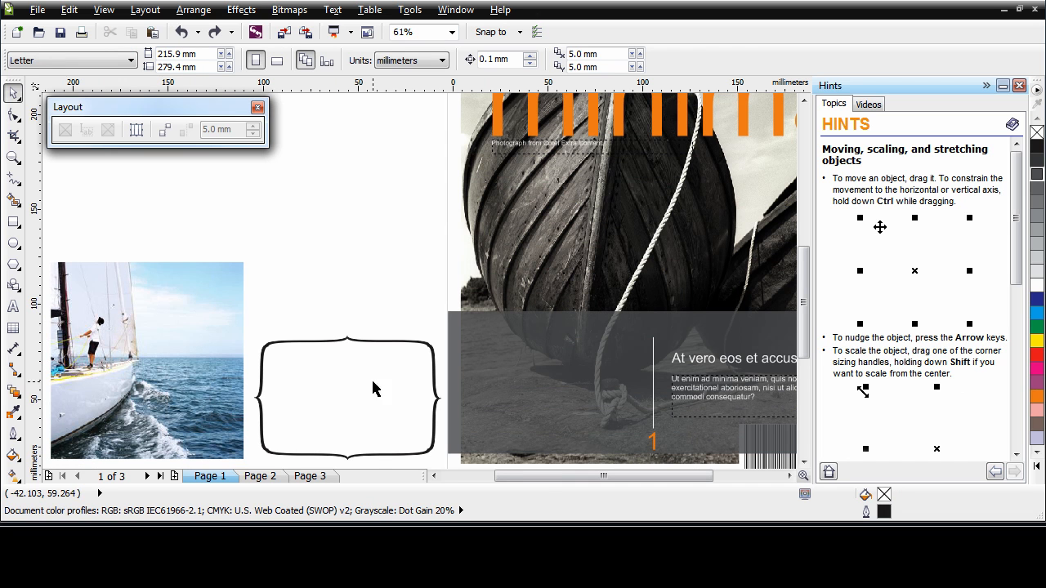
- Convert the bracket-shaped group beside the page into an empty PowerClip frame
left_click(367, 455)
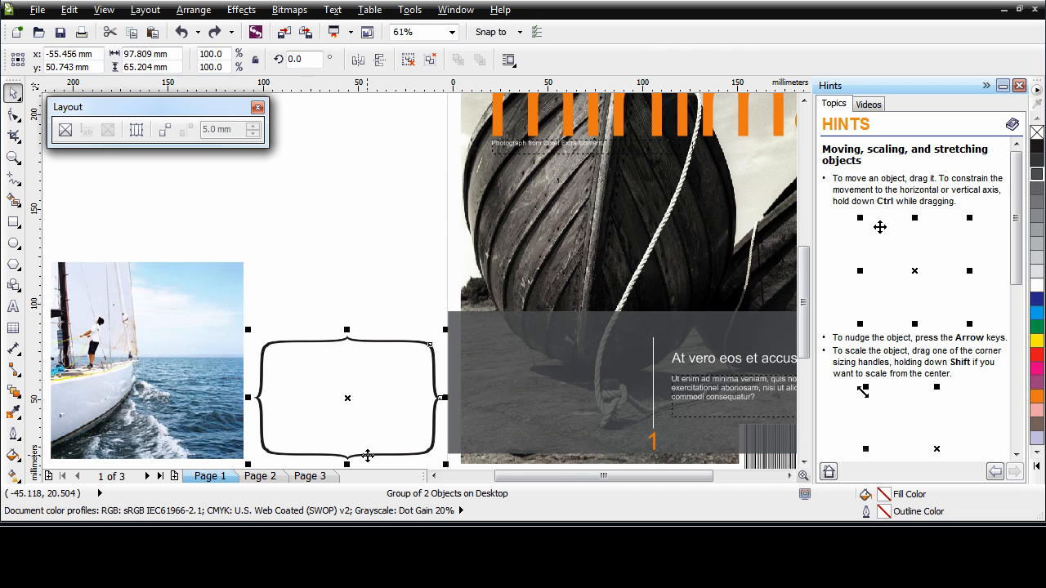
right_click(367, 455)
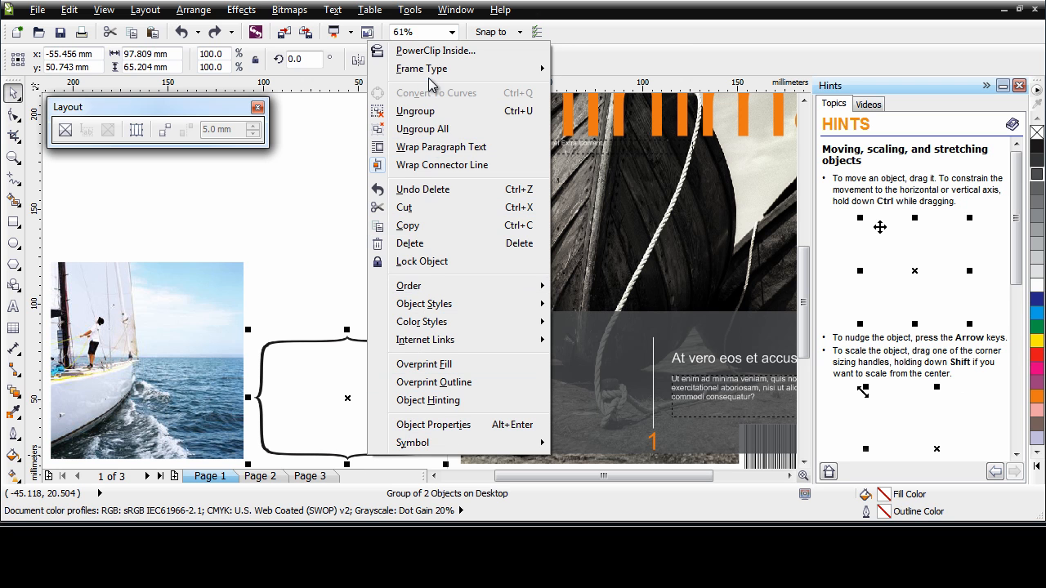
mouse_move(430, 82)
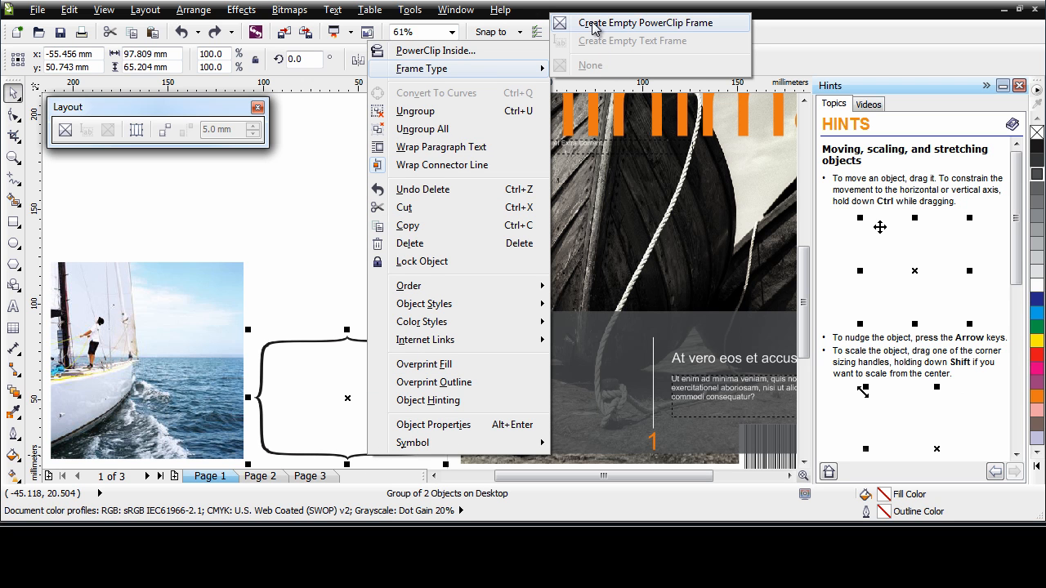
left_click(727, 30)
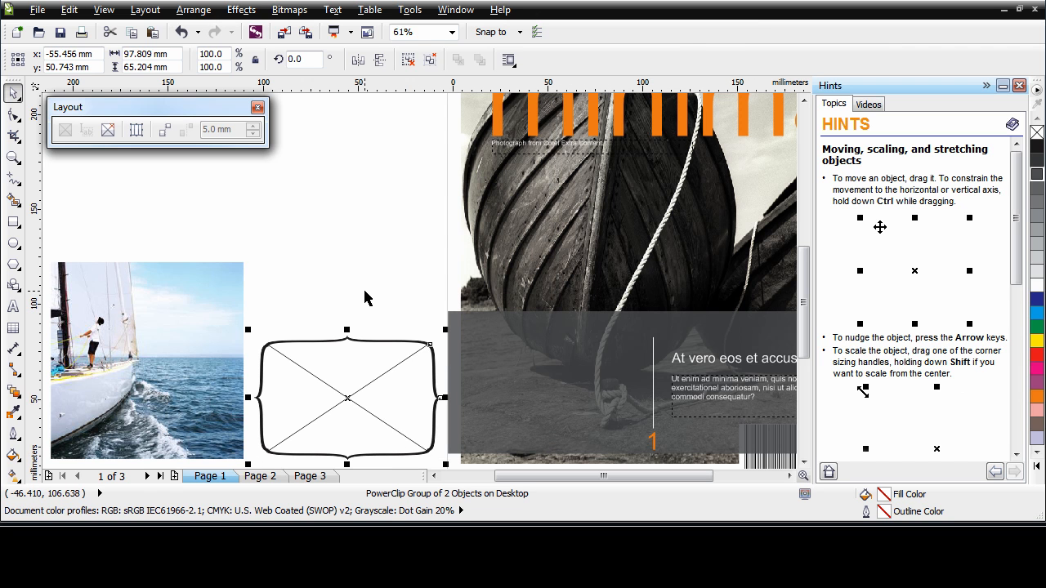
- Place the sailboat photo inside the bracket-shaped PowerClip frame and look over its content-fitting options
left_click(159, 373)
mouse_move(131, 371)
left_mouse_down()
mouse_move(186, 399)
mouse_move(328, 402)
left_mouse_up()
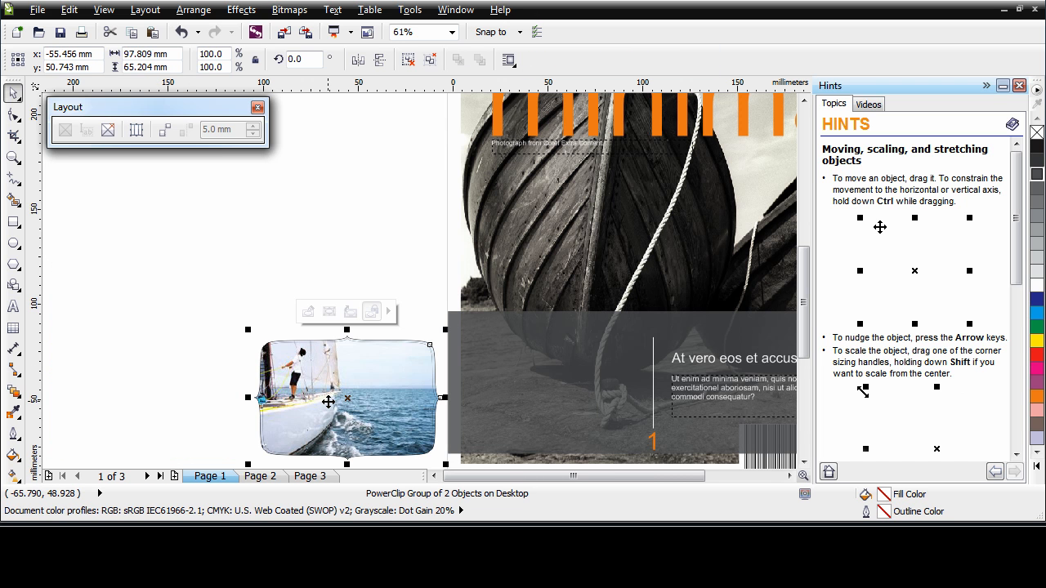
left_click(170, 383)
left_click(348, 367)
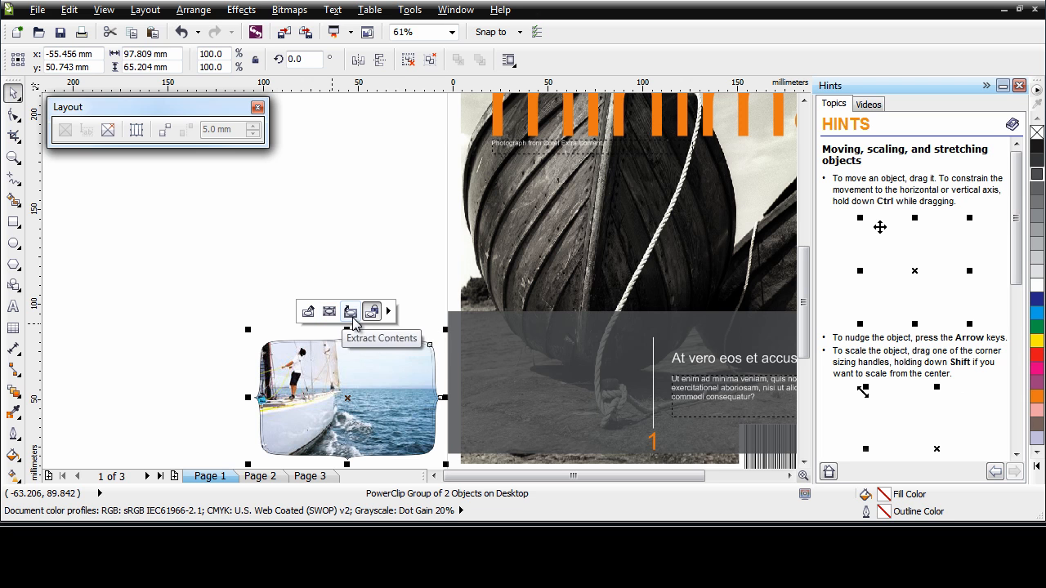
left_click(389, 314)
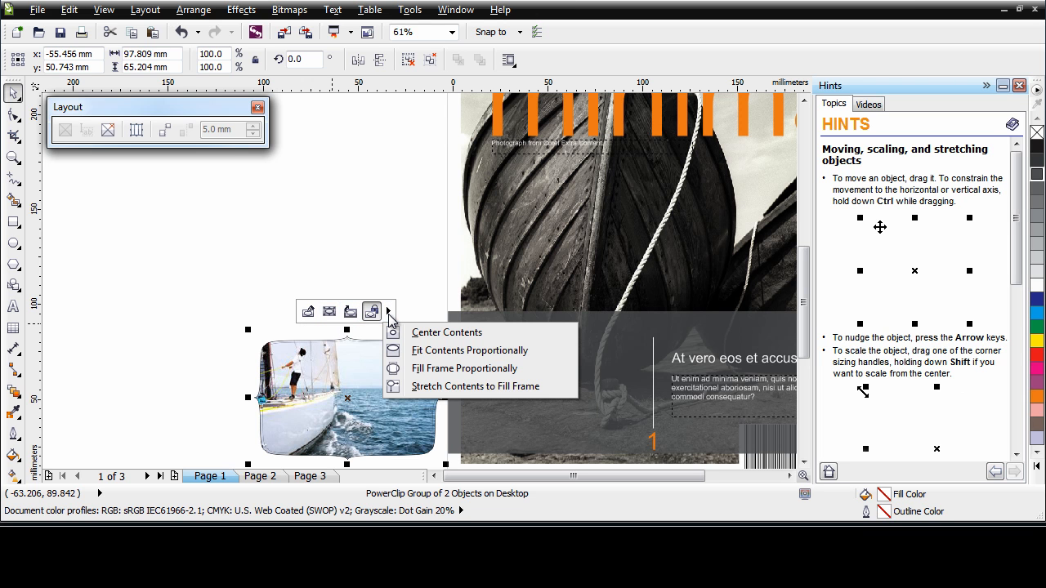
left_click(425, 269)
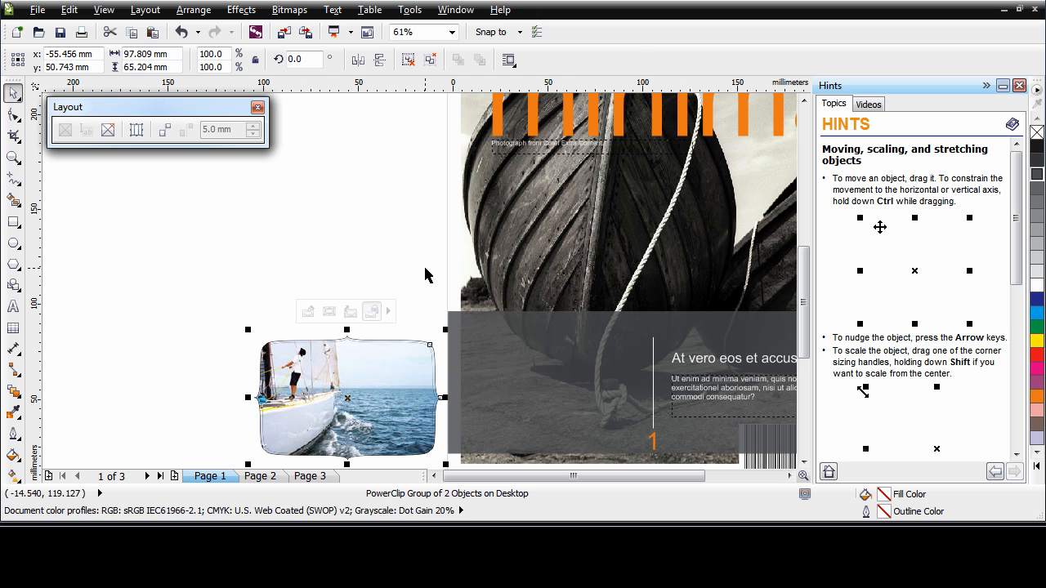
left_click(425, 268)
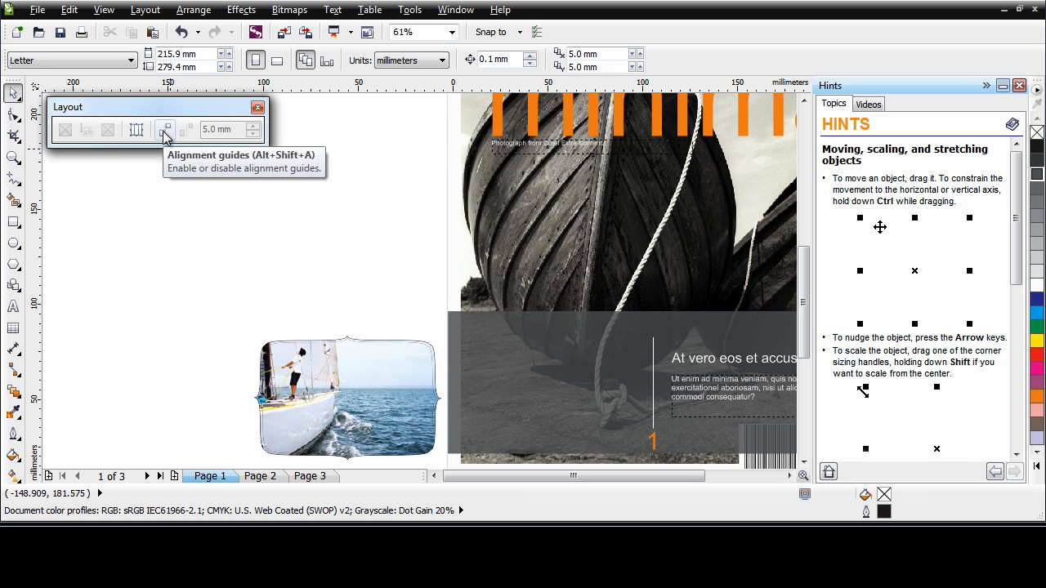
- Move the framed sailboat photo onto the cover's grey band beside the vertical white line, level with the line's middle
left_click(361, 389)
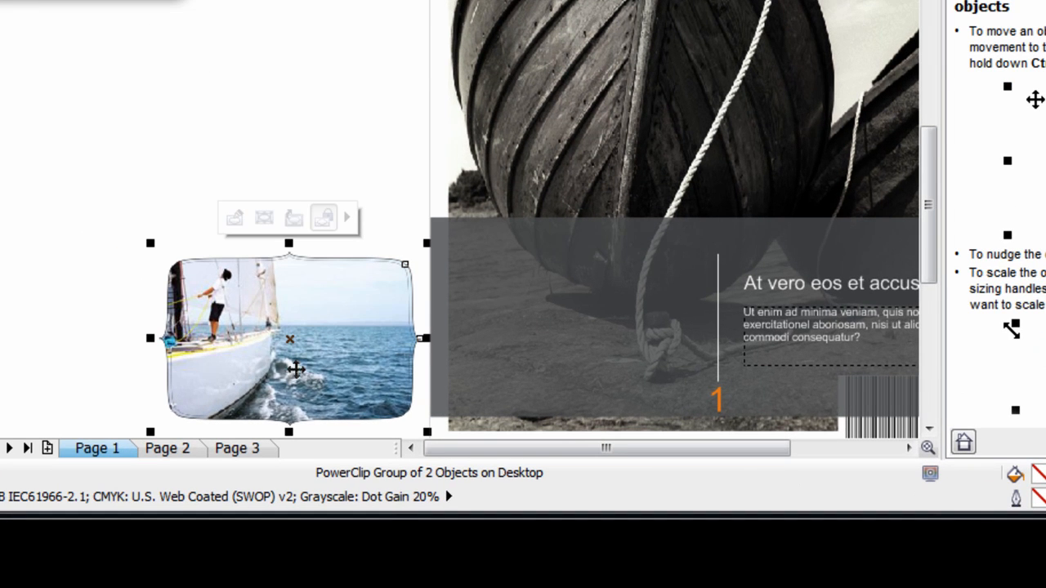
left_click_drag(291, 346, 583, 328)
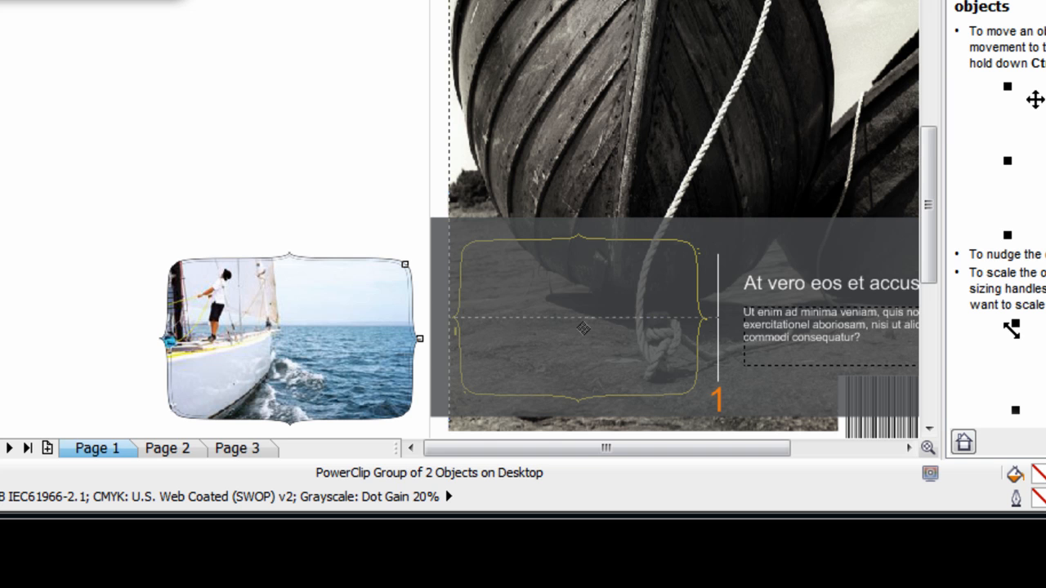
left_click_drag(584, 328, 584, 328)
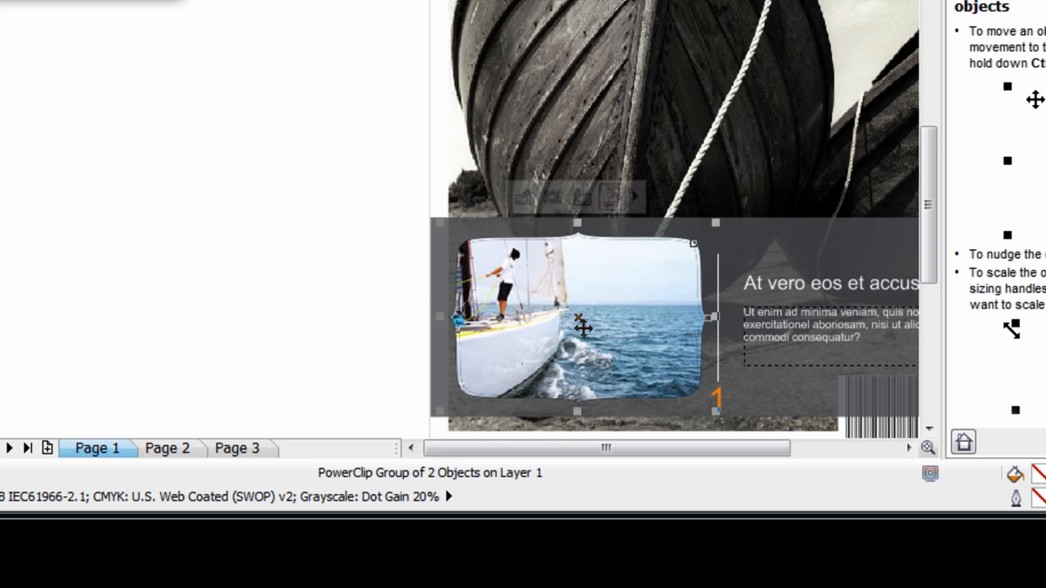
left_click(273, 296)
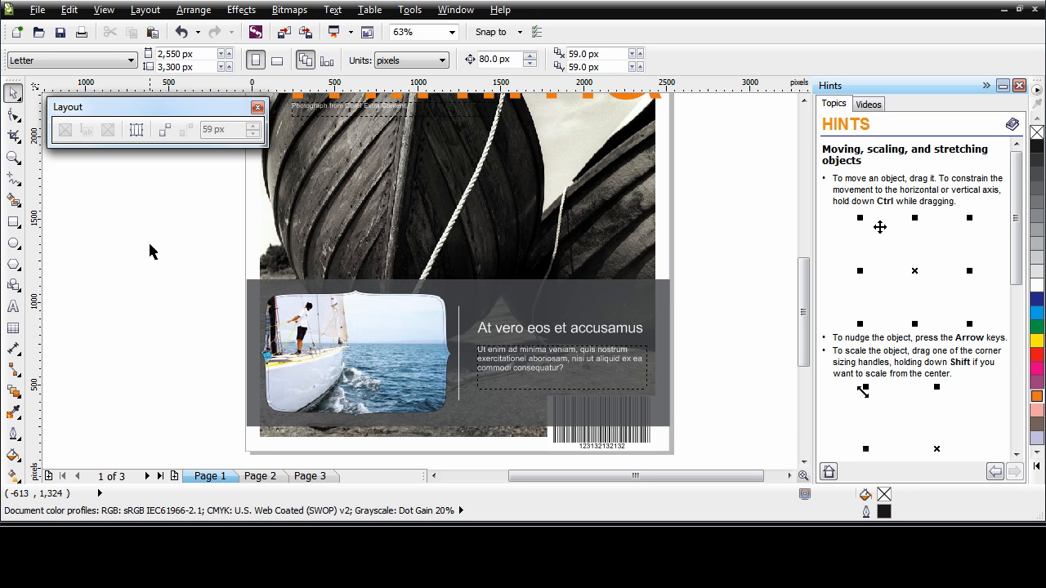
- Insert page numbers on all pages of the document
left_click(147, 11)
mouse_move(184, 109)
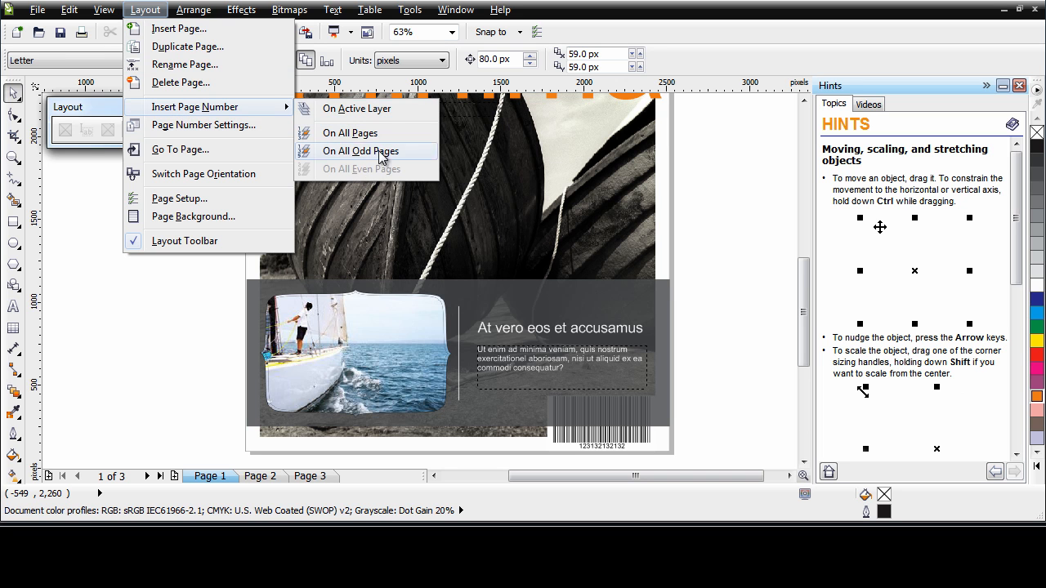
left_click(350, 134)
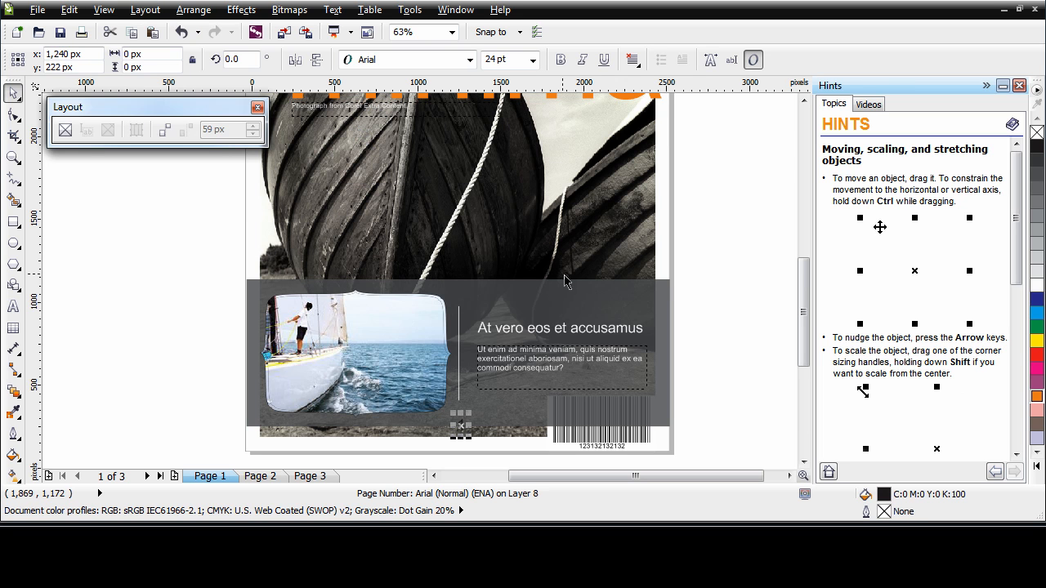
- Format the page number in orange, 36 pt and bold
left_click(1032, 396)
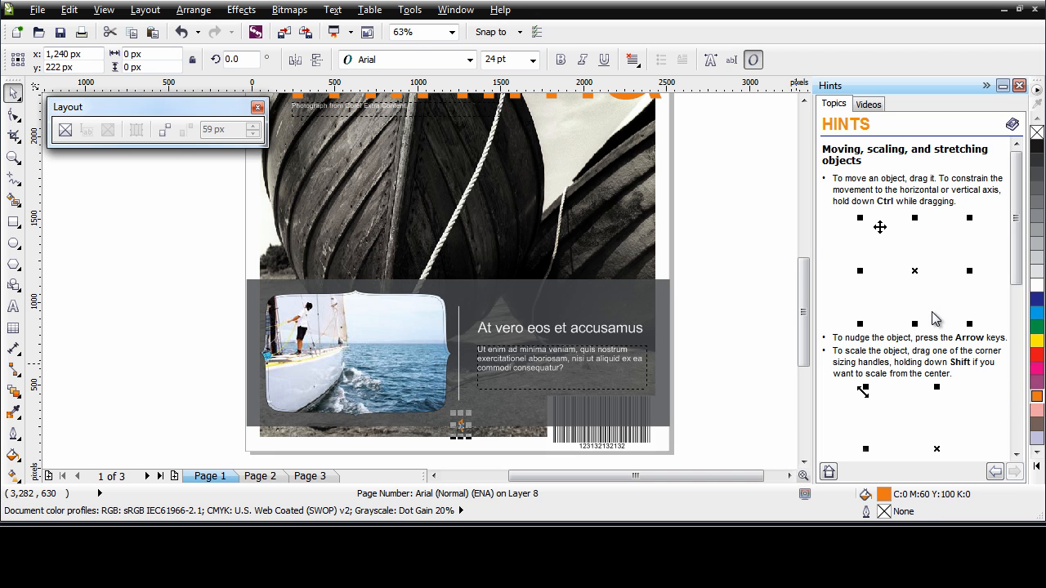
left_click(532, 63)
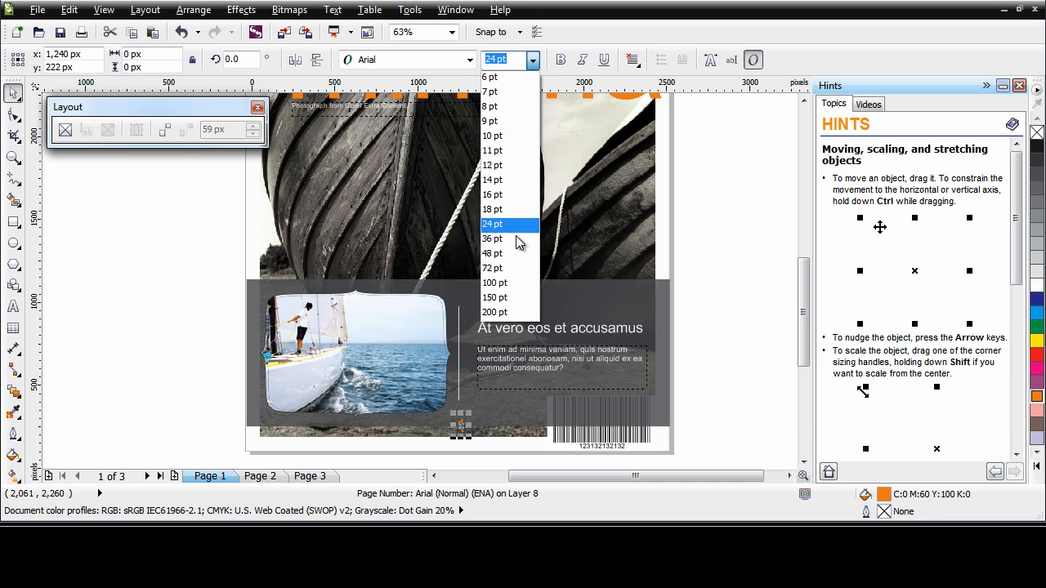
left_click(515, 231)
left_click(560, 60)
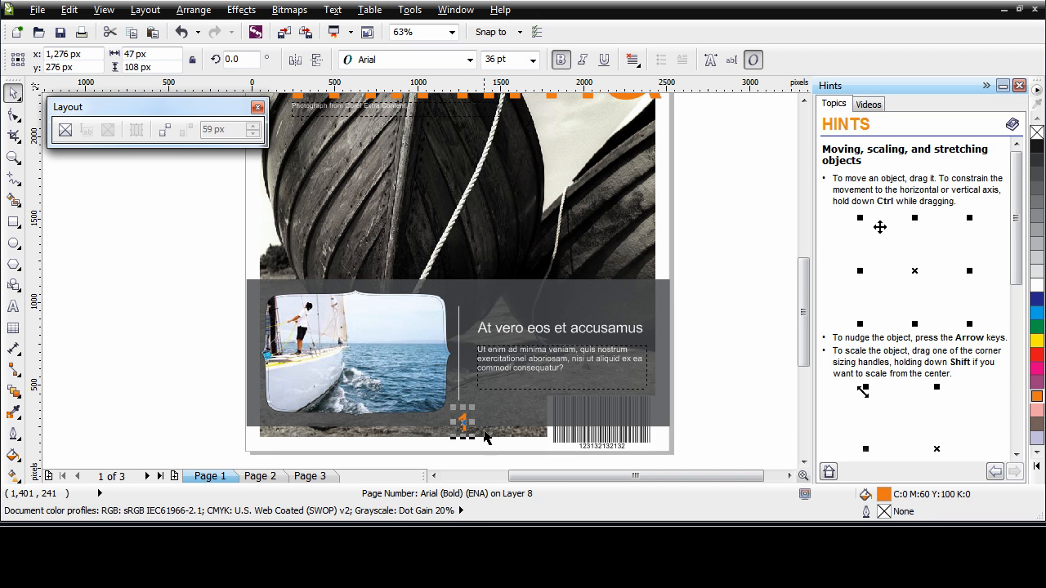
- Move the page number to the page's lower-right corner and check its placement on pages 2 and 3
left_click_drag(463, 426, 655, 437)
left_click(272, 480)
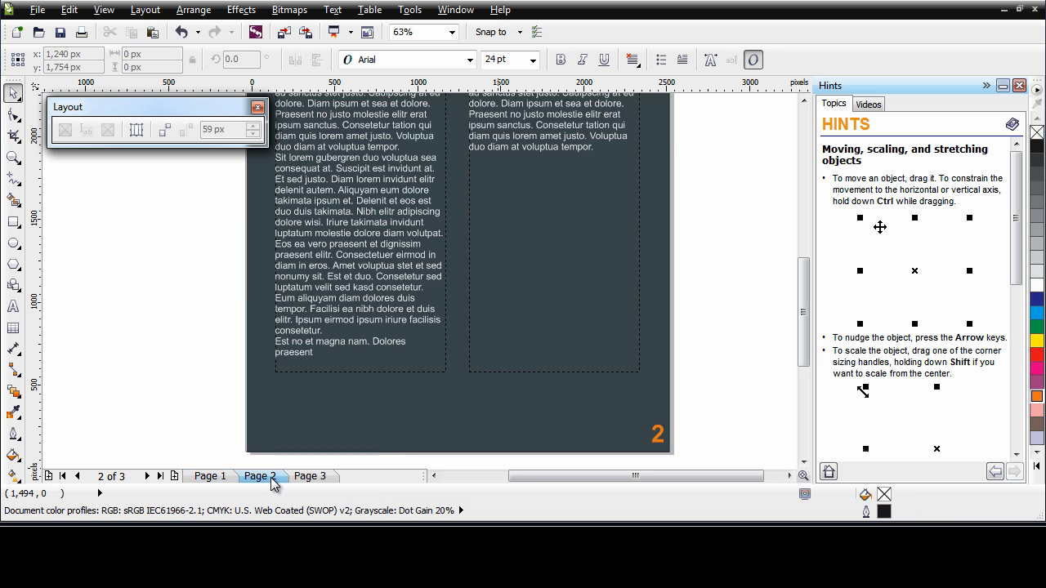
left_click(318, 481)
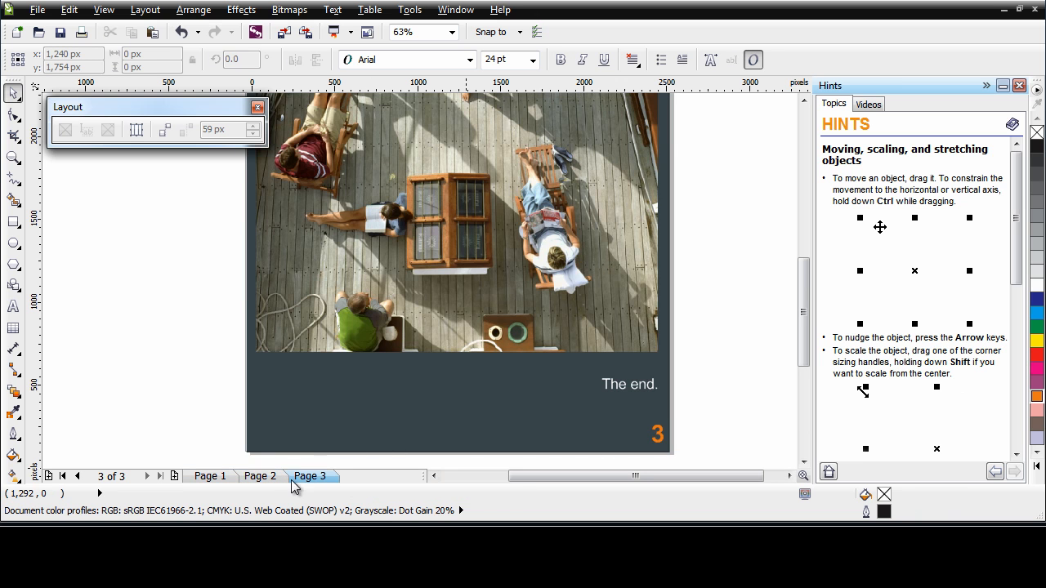
left_click(206, 477)
- Move the page number on page 1 to just below the vertical white line and check its placement on page 2
left_click_drag(659, 437, 458, 419)
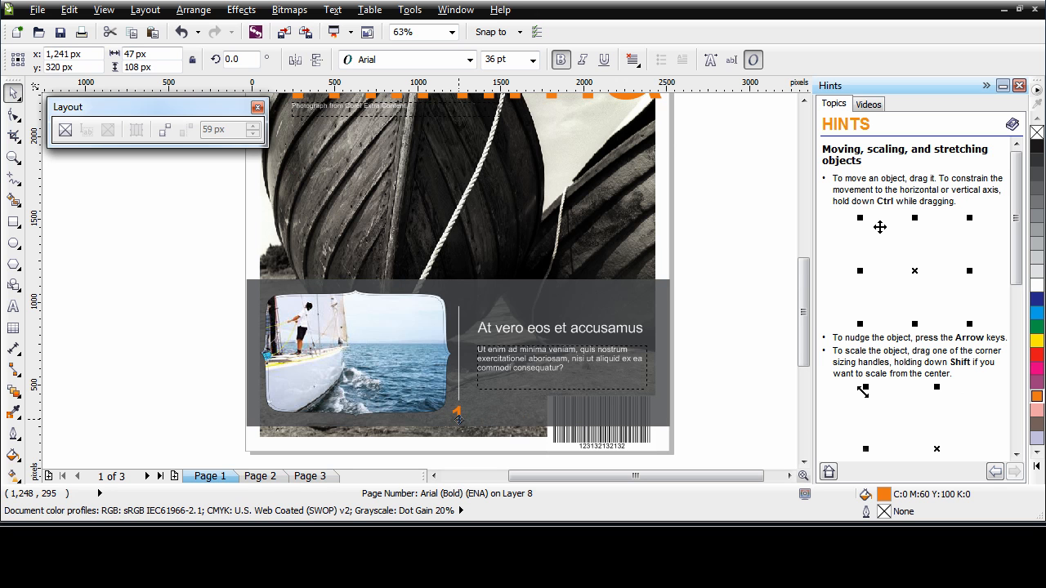
left_click(262, 478)
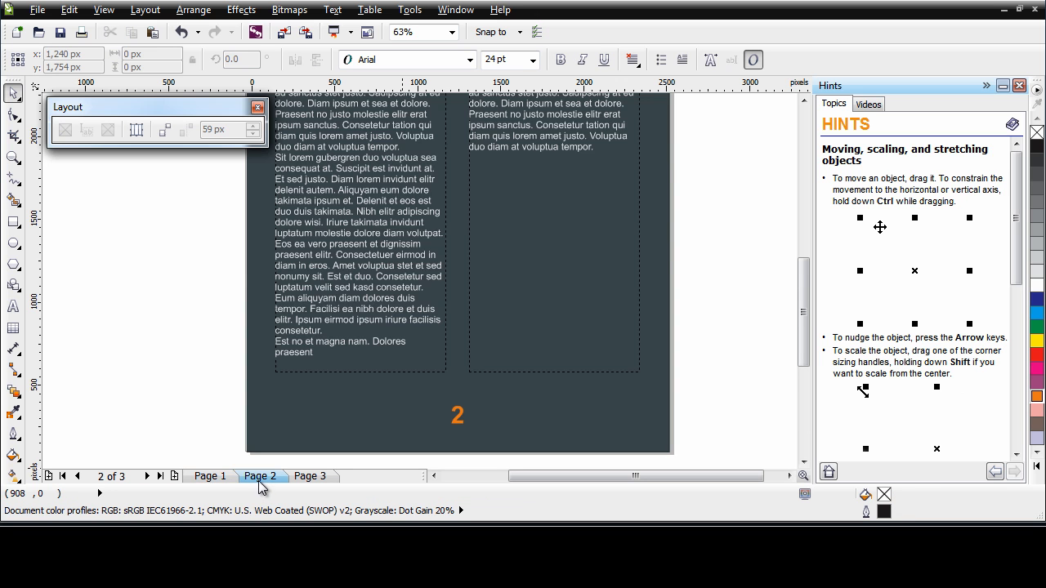
left_click(221, 480)
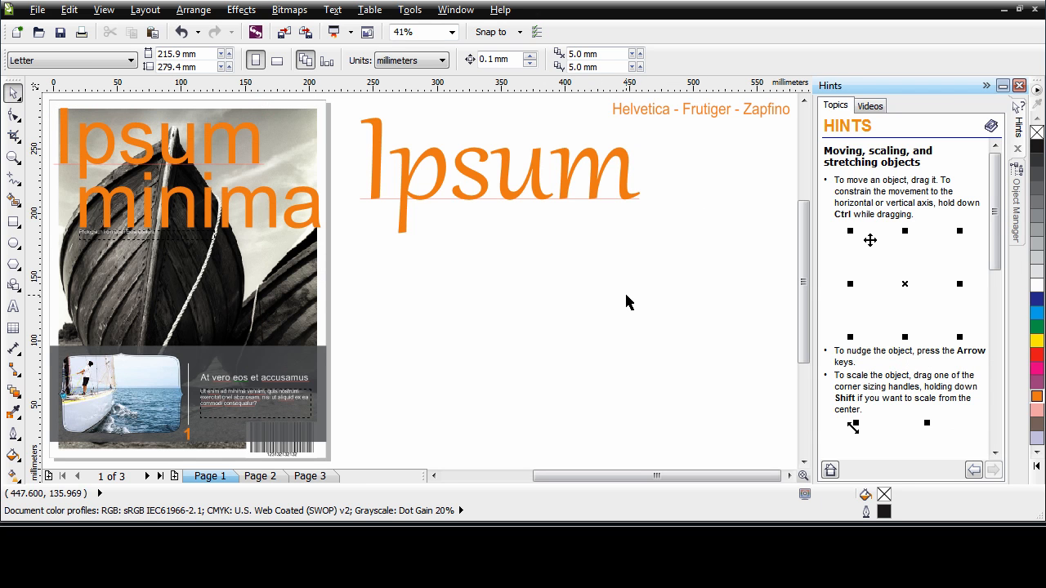
- Apply a stylistic set that gives the p a long swash to the Gabriola "Ipsum" text beside page 1
left_click(628, 198)
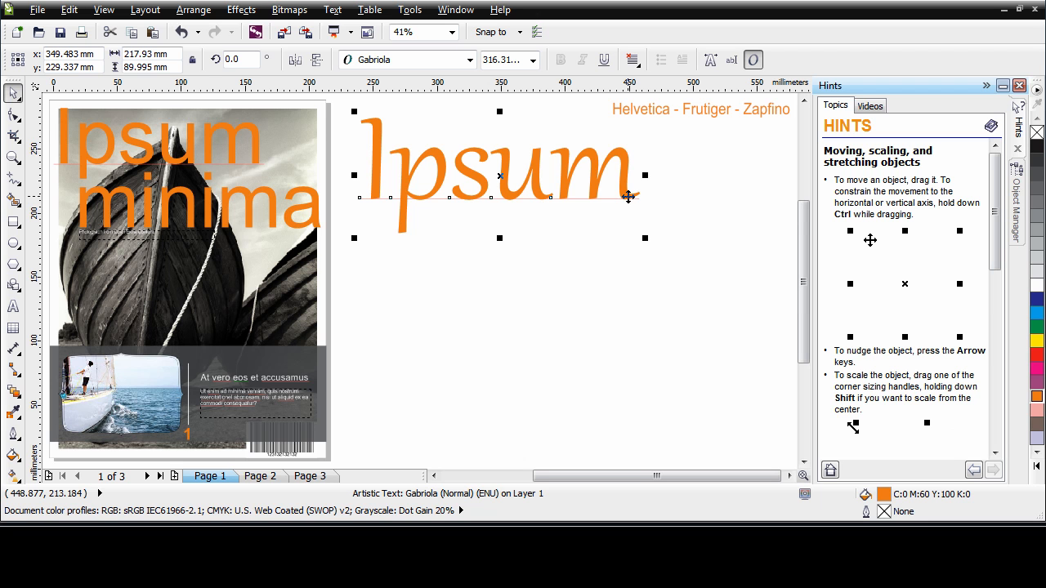
left_click(456, 10)
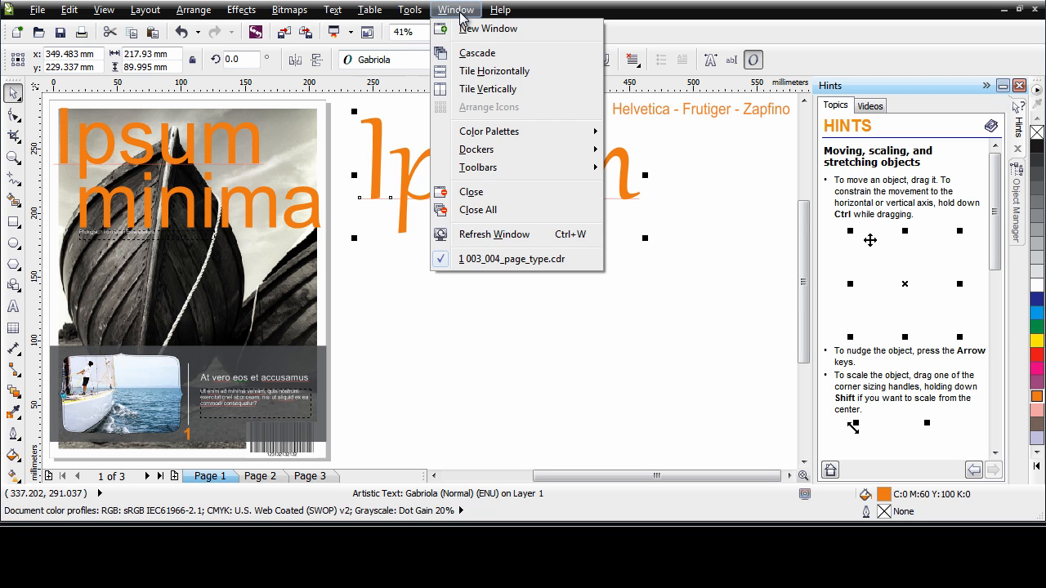
mouse_move(509, 151)
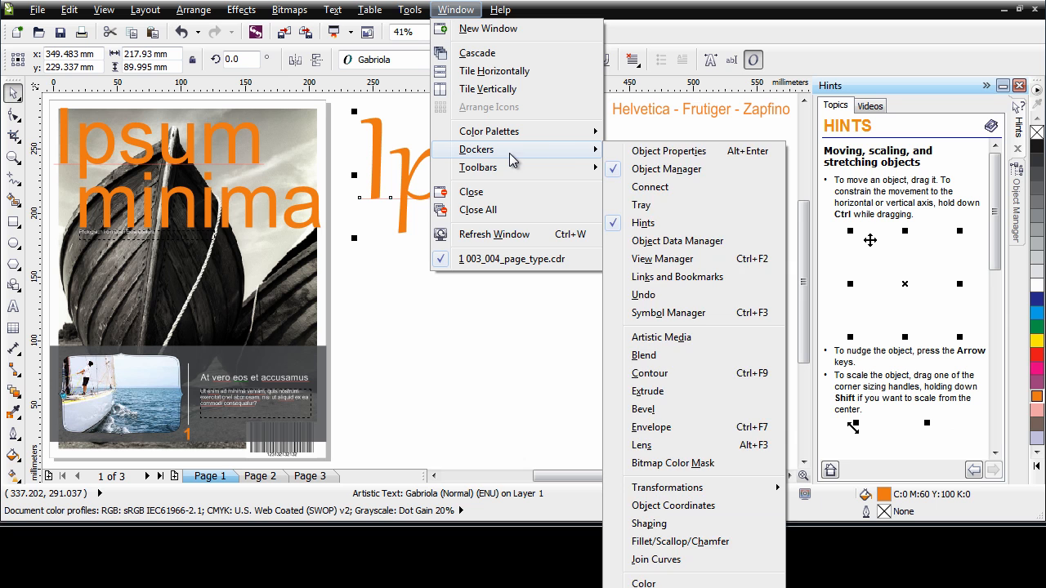
left_click(666, 152)
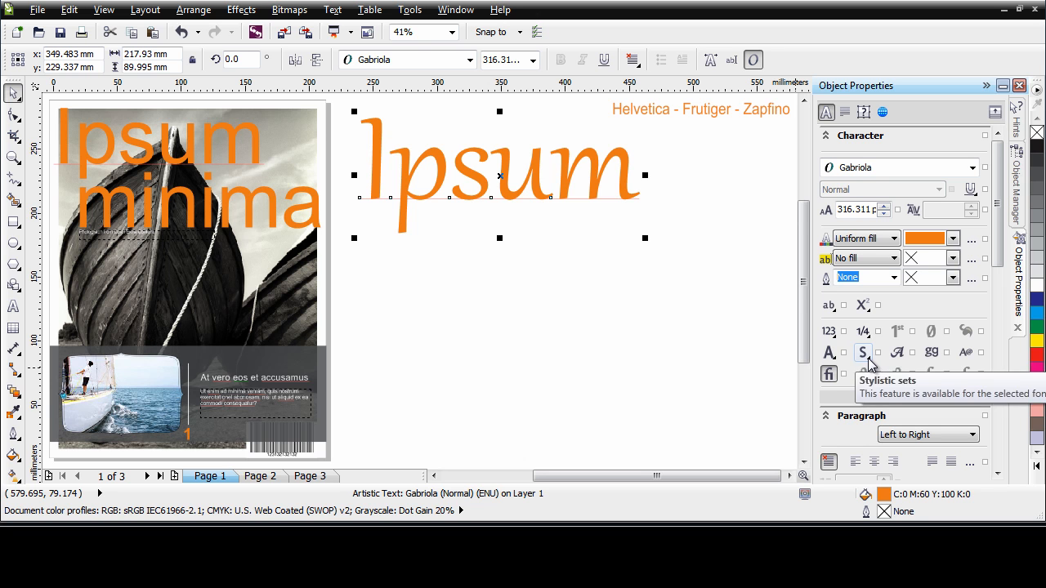
left_click(867, 361)
left_click(866, 418)
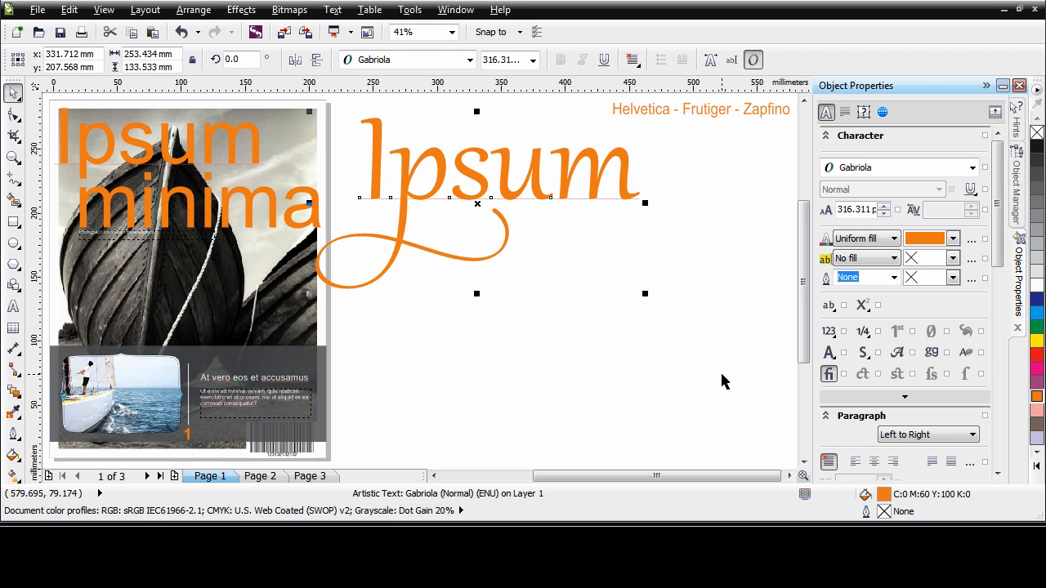
- Compare the OpenType alternatives Remove Stylistic Set and Small Caps on the whole word "Ipsum", and choose Small Caps from Cap
double_click(388, 189)
left_click_drag(366, 174, 632, 191)
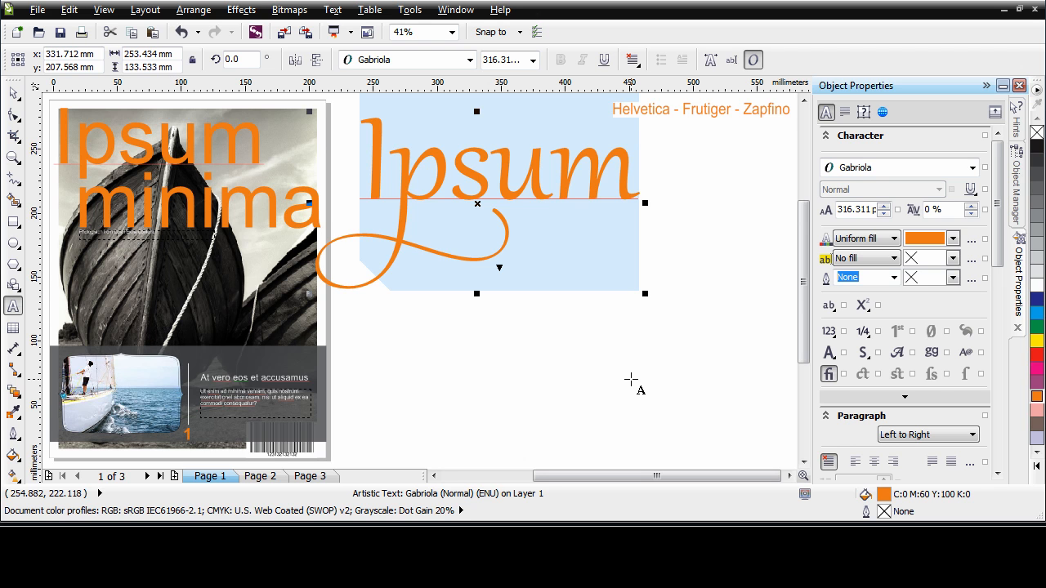
left_click(500, 271)
left_click(606, 318)
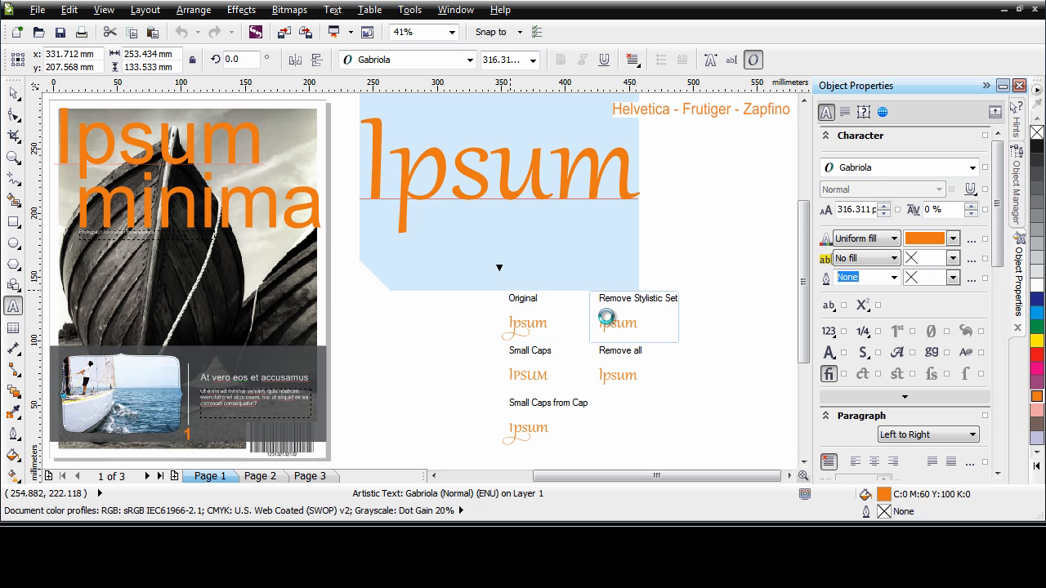
left_click(539, 373)
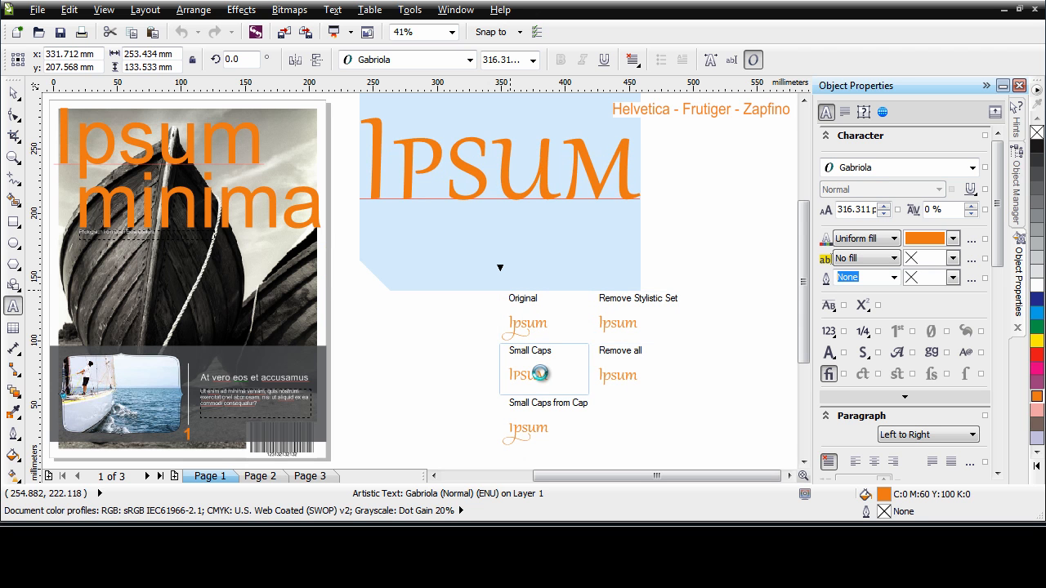
left_click(531, 429)
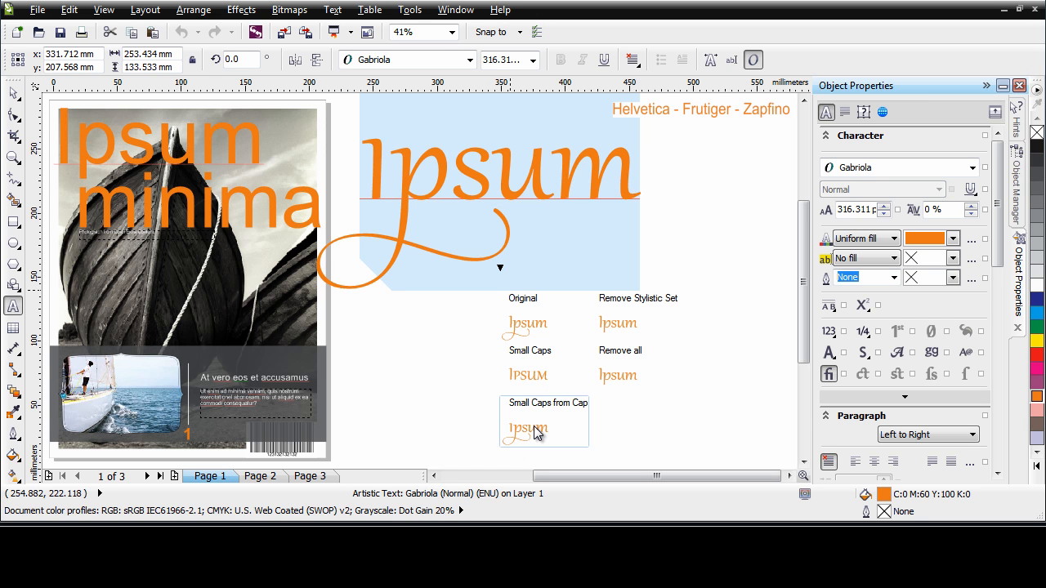
left_click(535, 433)
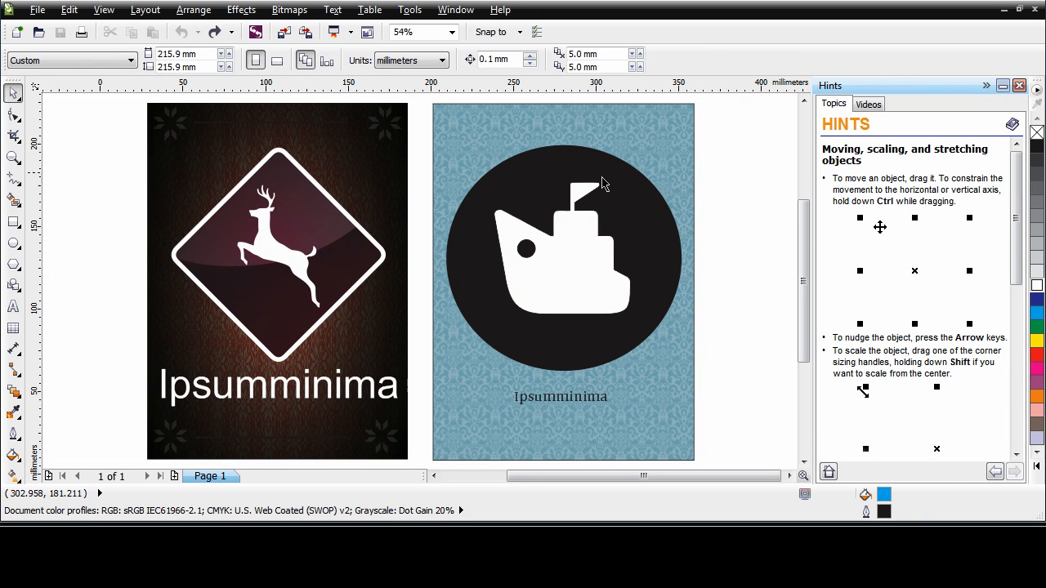
- Show the Object Styles docker and create a fill style with the uniform grey-blue colour C49 M25 Y24 K0
left_click(455, 13)
mouse_move(485, 152)
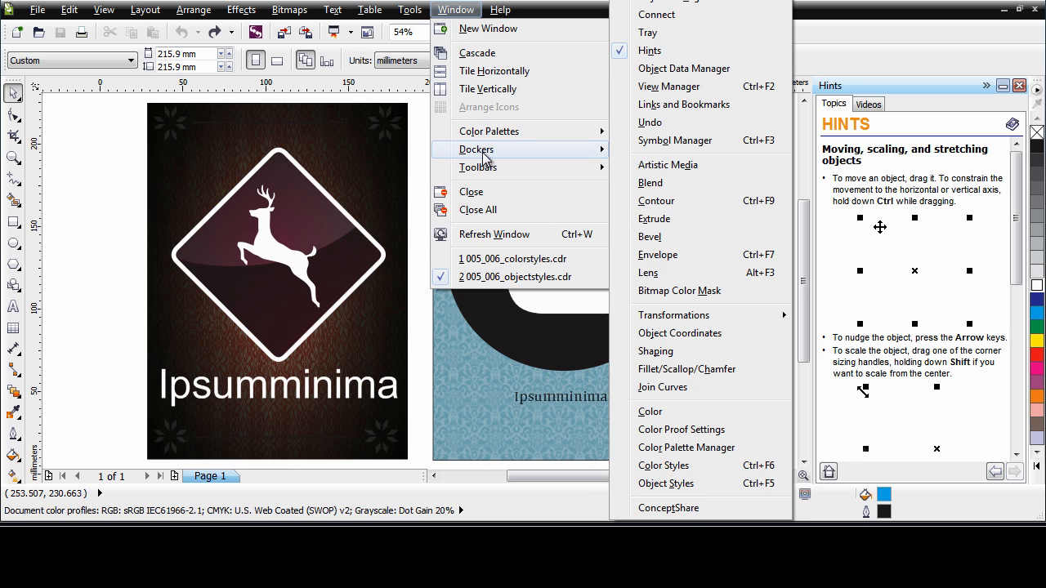
left_click(693, 486)
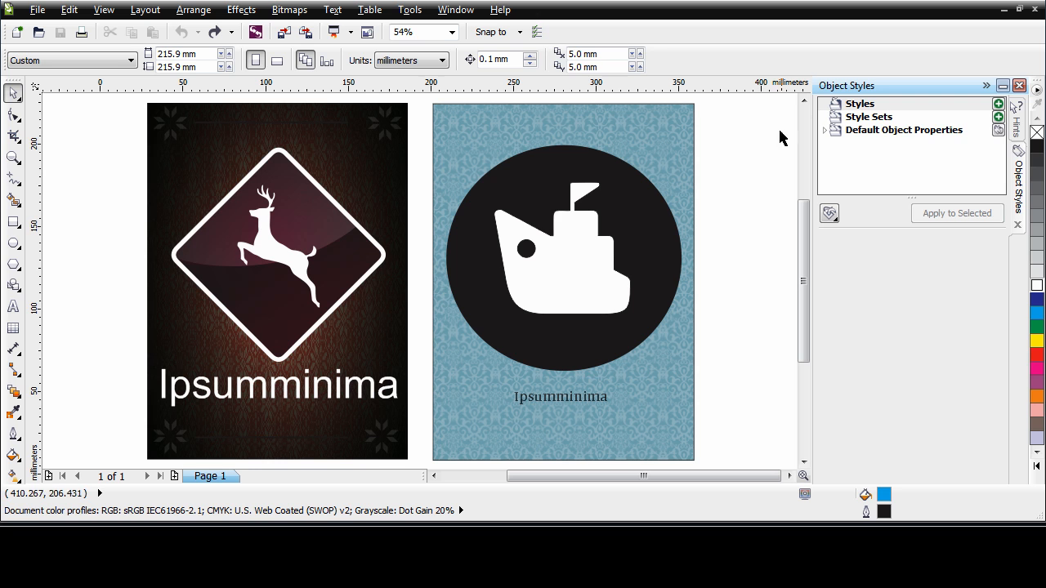
left_click(999, 105)
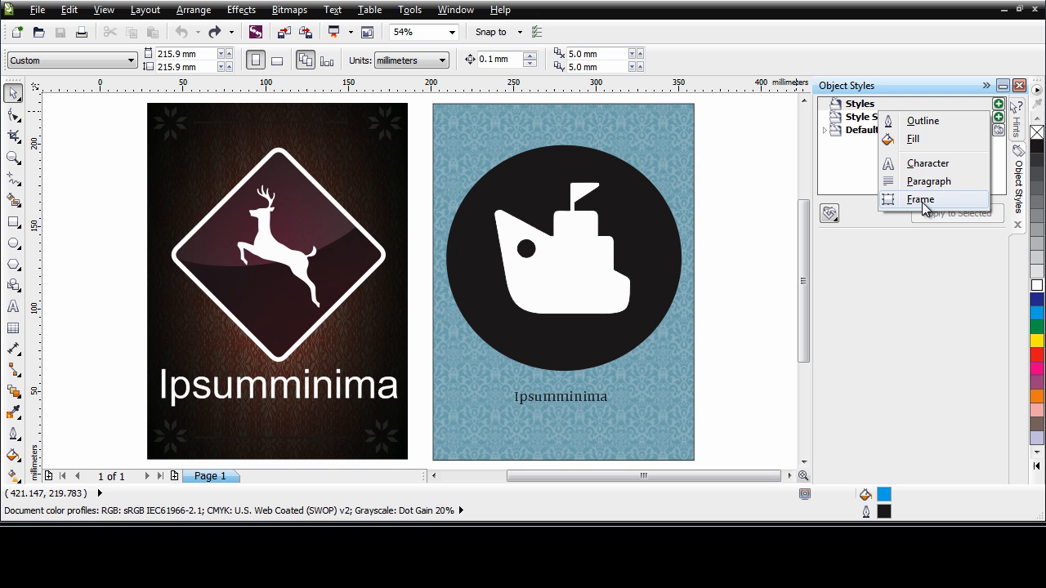
left_click(932, 144)
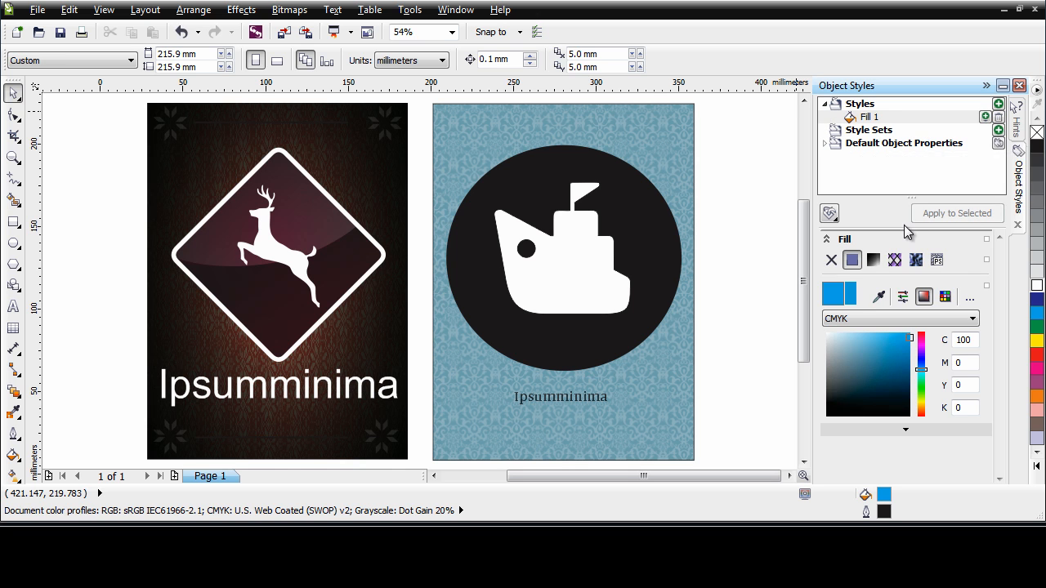
left_click(900, 340)
left_click_drag(900, 340, 844, 357)
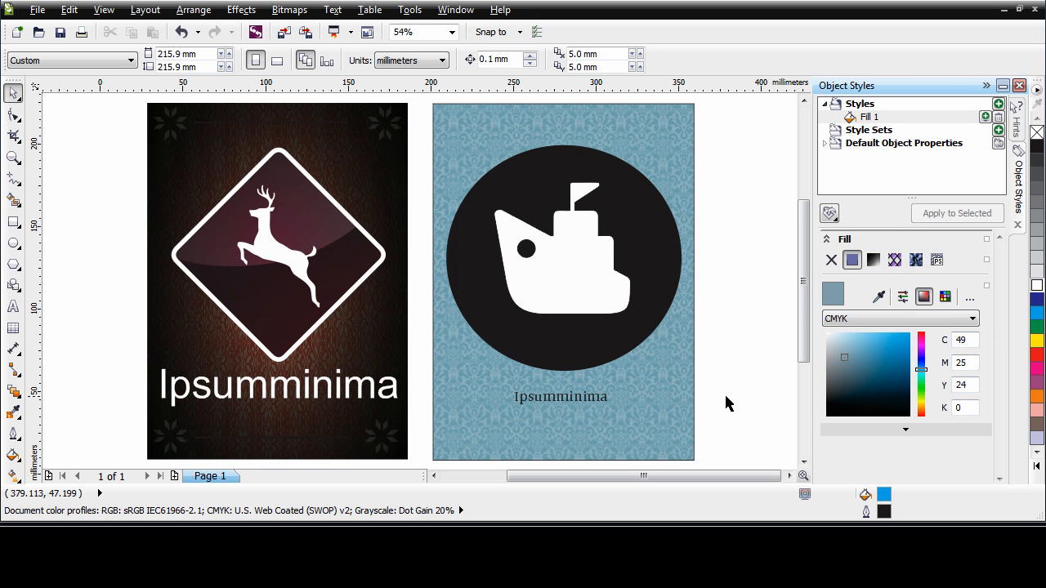
- Apply the grey-blue fill style to both the boat and the deer
left_click(586, 284)
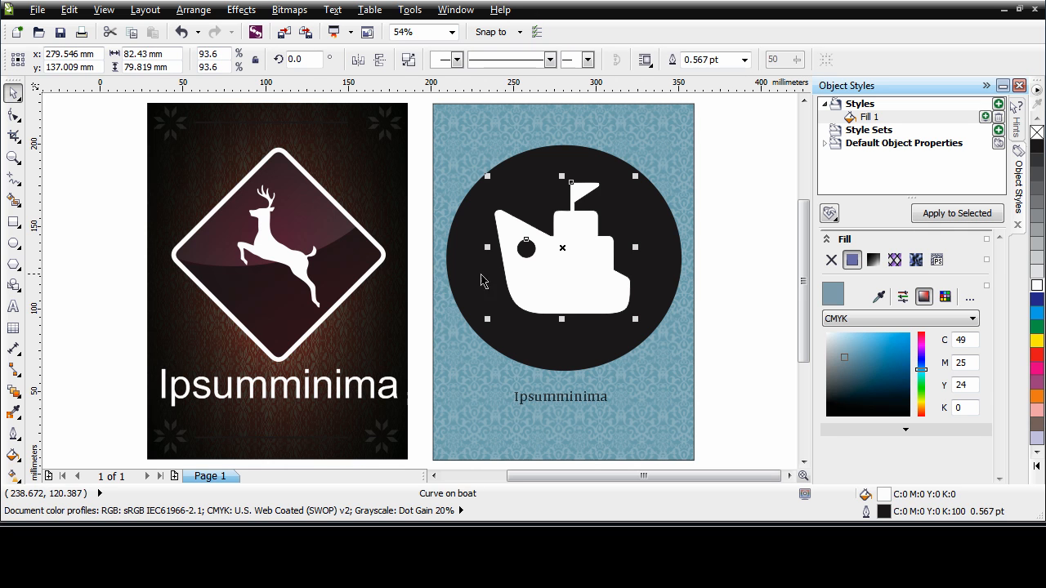
left_click(301, 272, "shift")
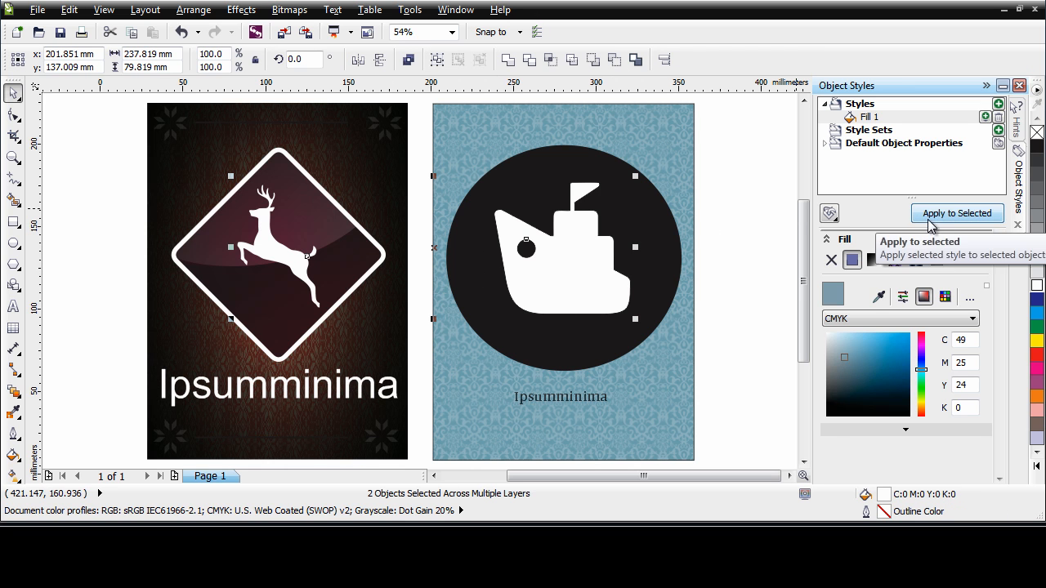
left_click(957, 214)
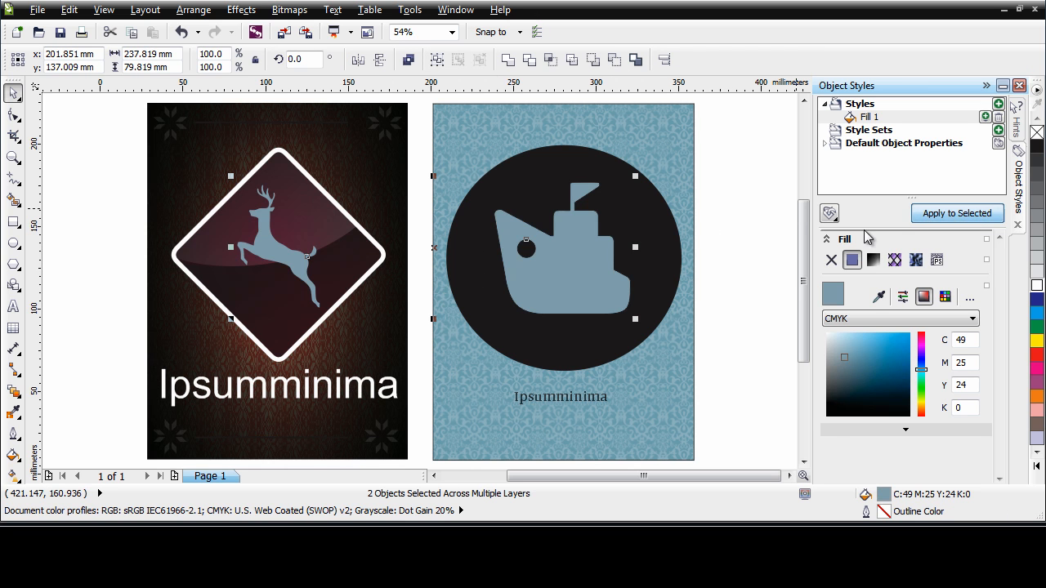
left_click(713, 332)
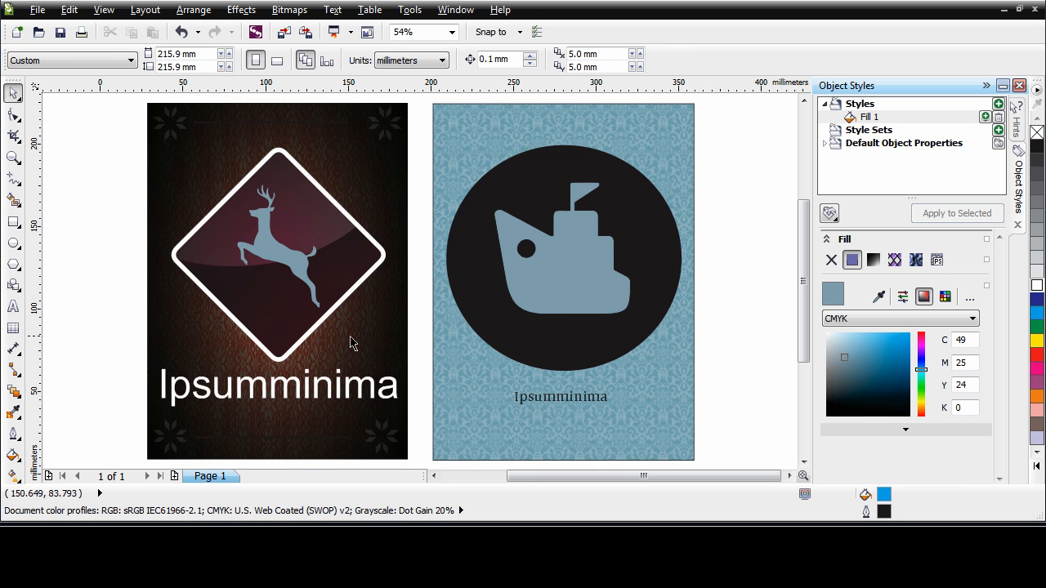
- Select all objects that use the grey-blue fill style, deselect them, and undo the style's application
right_click(937, 124)
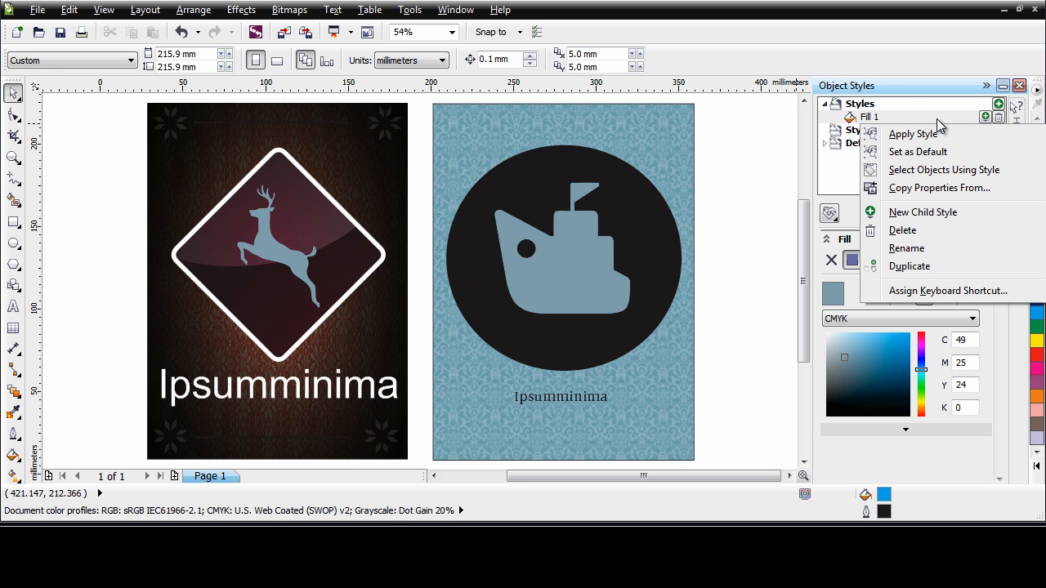
left_click(909, 171)
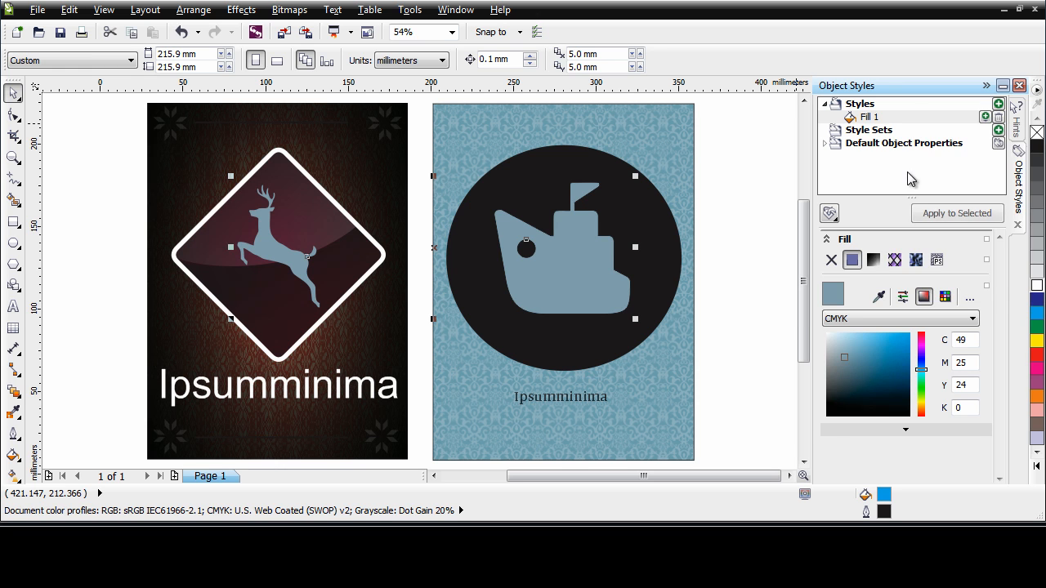
left_click(784, 433)
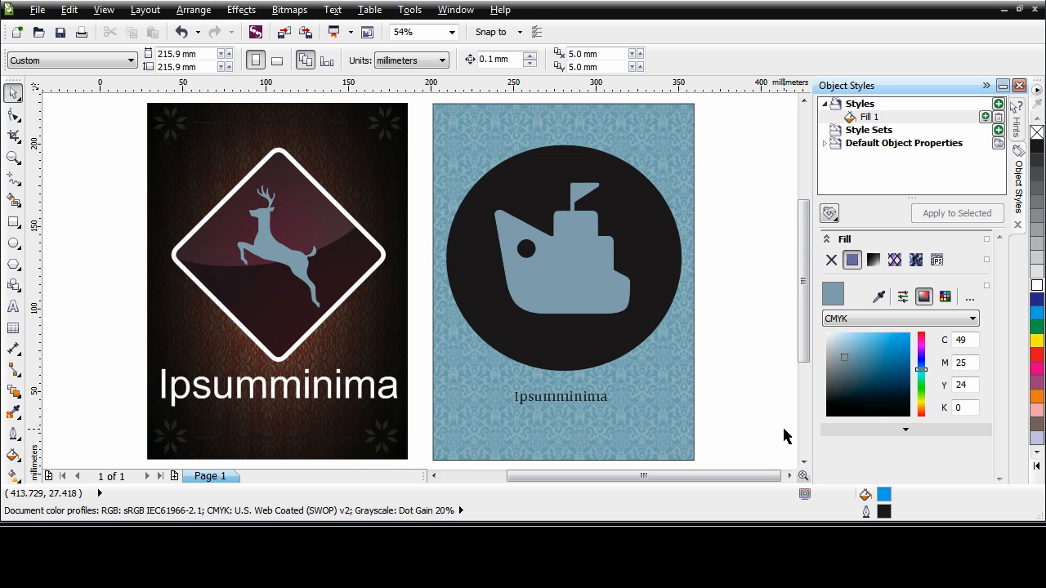
key("ctrl+z")
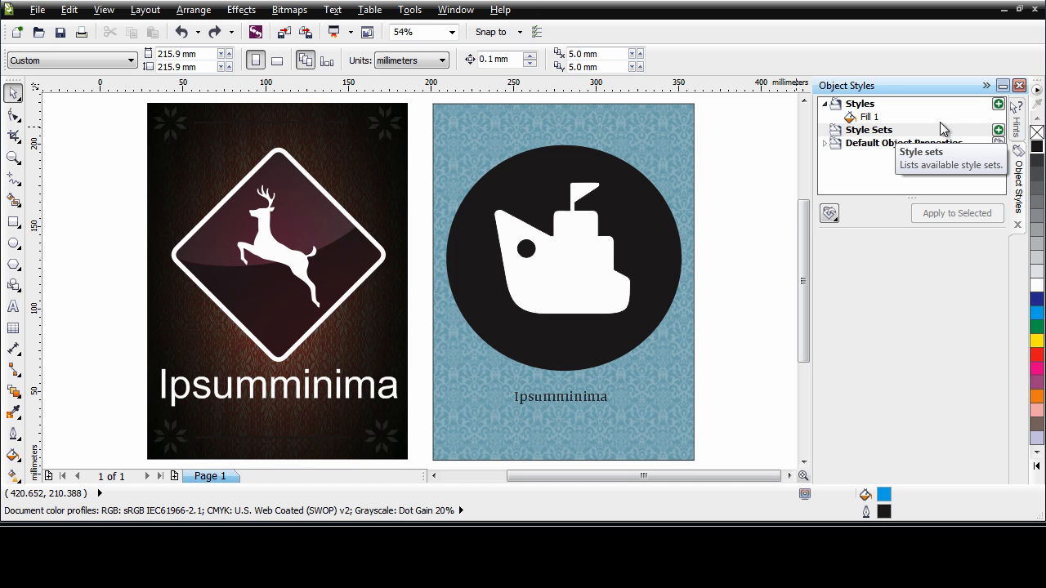
- Create a new style set and add outline and fill properties to it
left_click(999, 131)
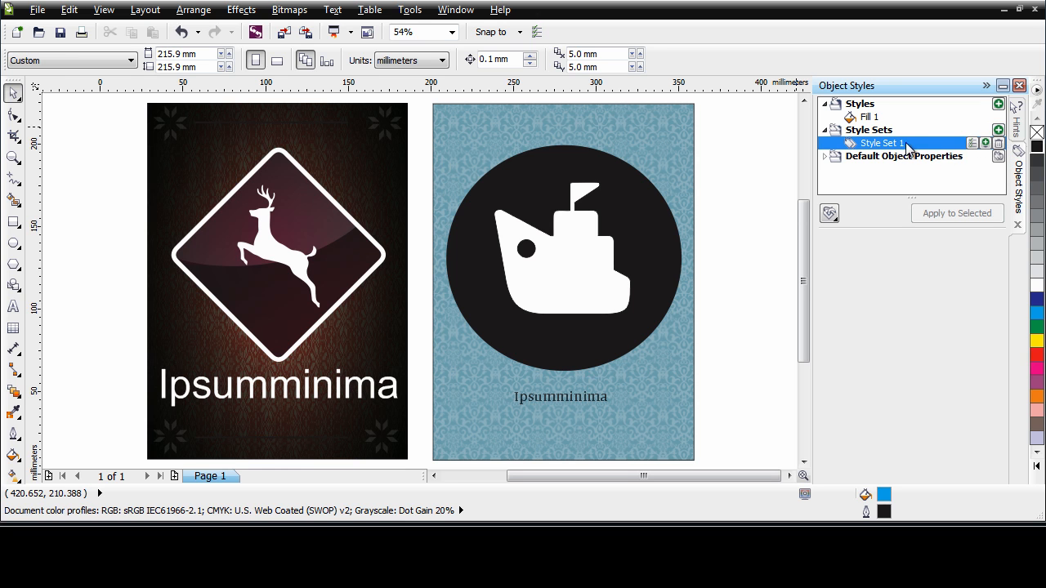
left_click(972, 144)
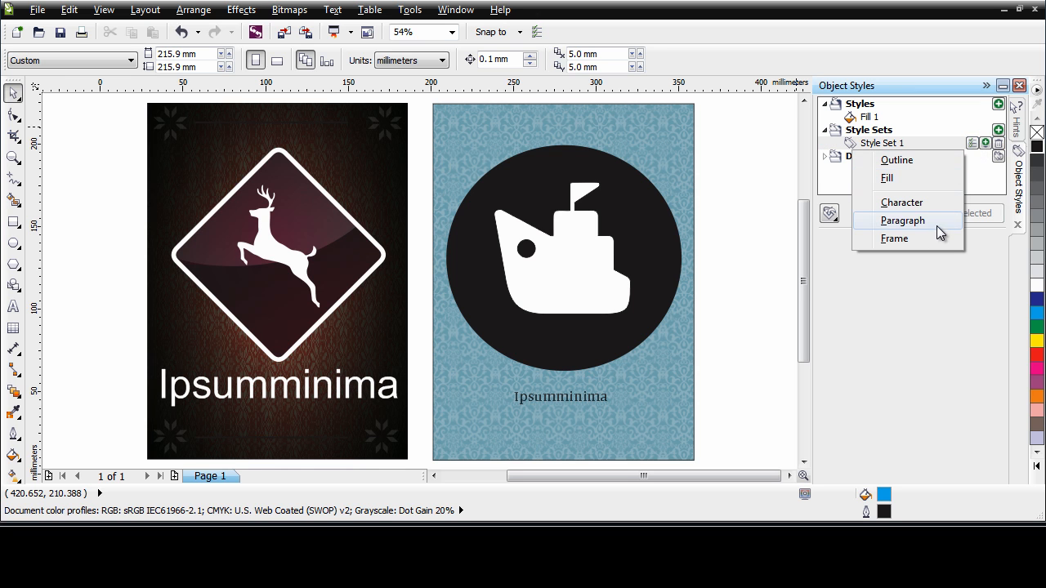
left_click(917, 163)
left_click(972, 144)
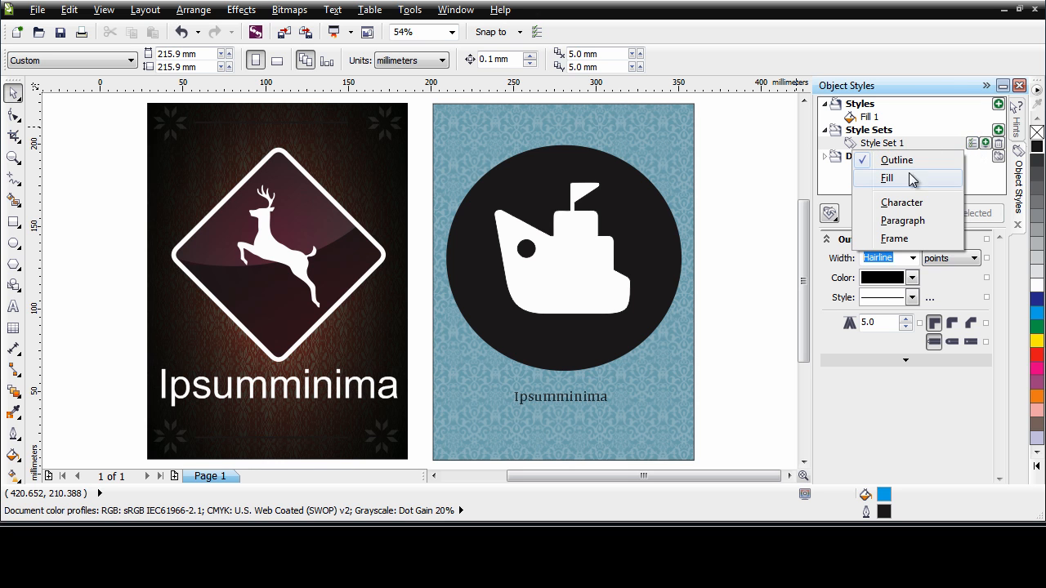
left_click(906, 181)
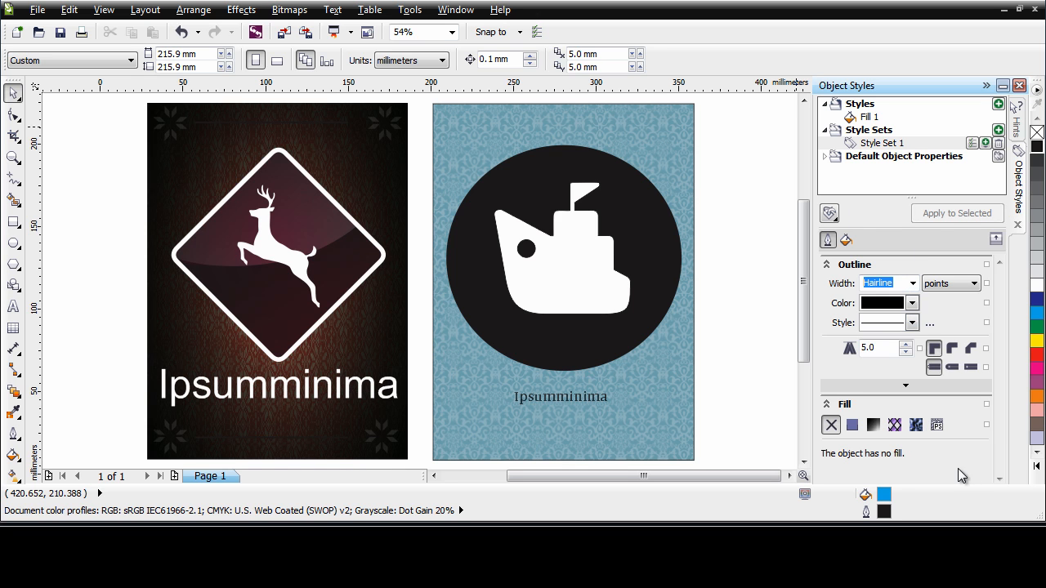
- Give the style set a uniform dark red fill of R150 G58 B58
left_click(853, 426)
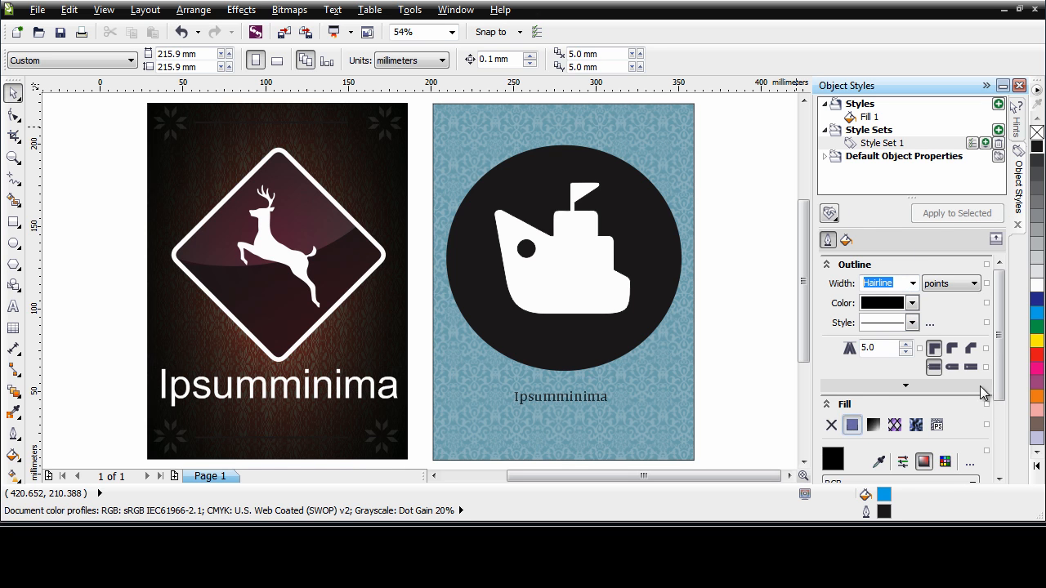
left_click_drag(998, 397, 999, 458)
left_click(857, 405)
left_click_drag(857, 404, 877, 428)
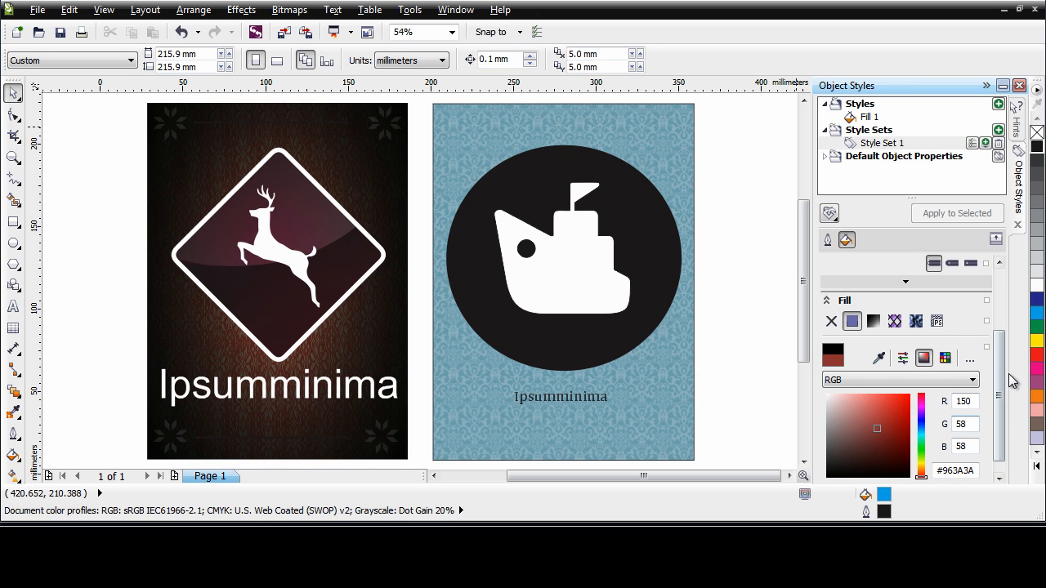
left_click_drag(1001, 381, 1001, 300)
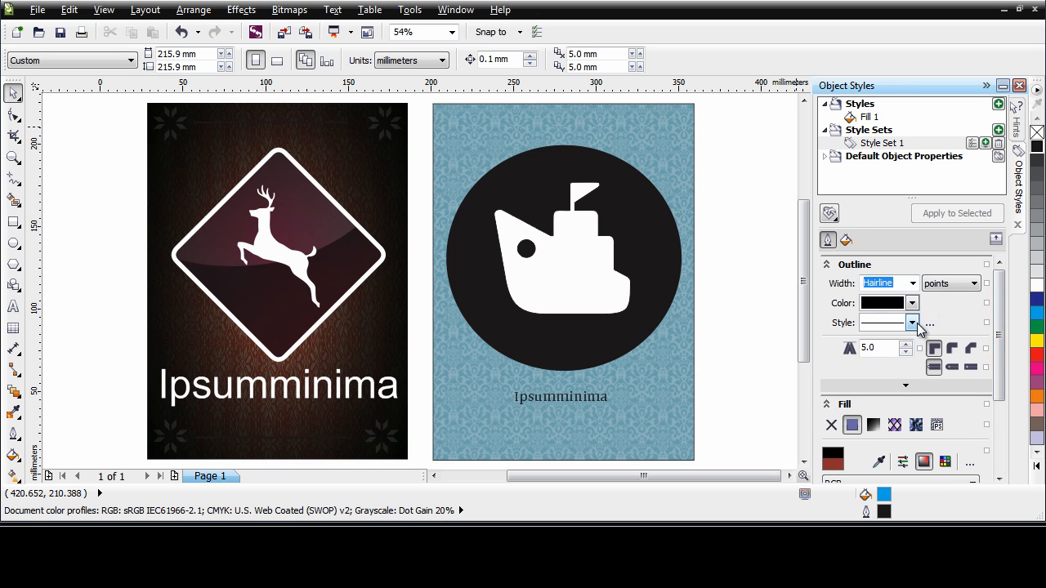
- Try the style set on the boat, undo its application, and deselect the boat
left_click(593, 278)
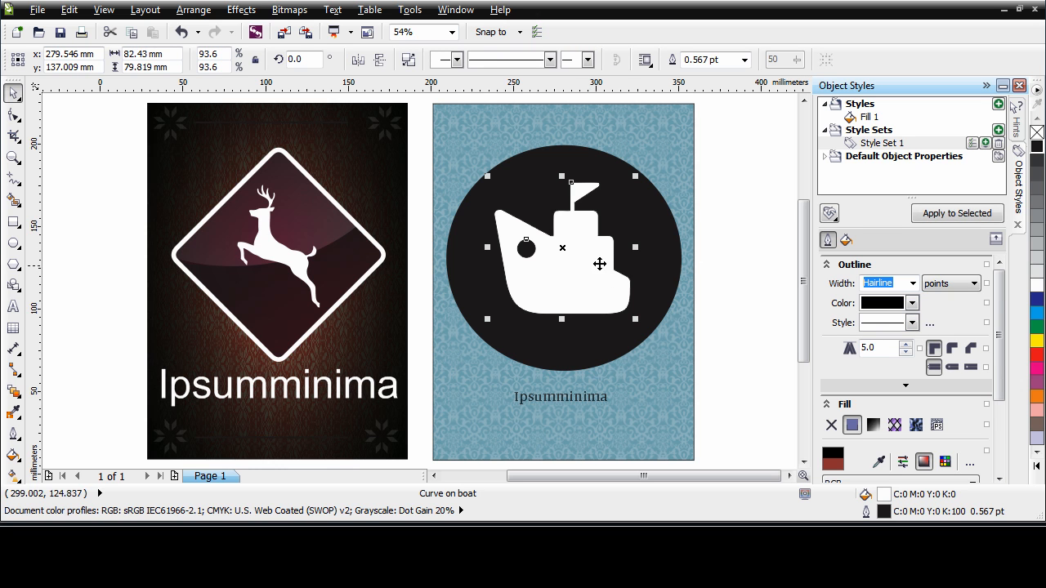
left_click(955, 213)
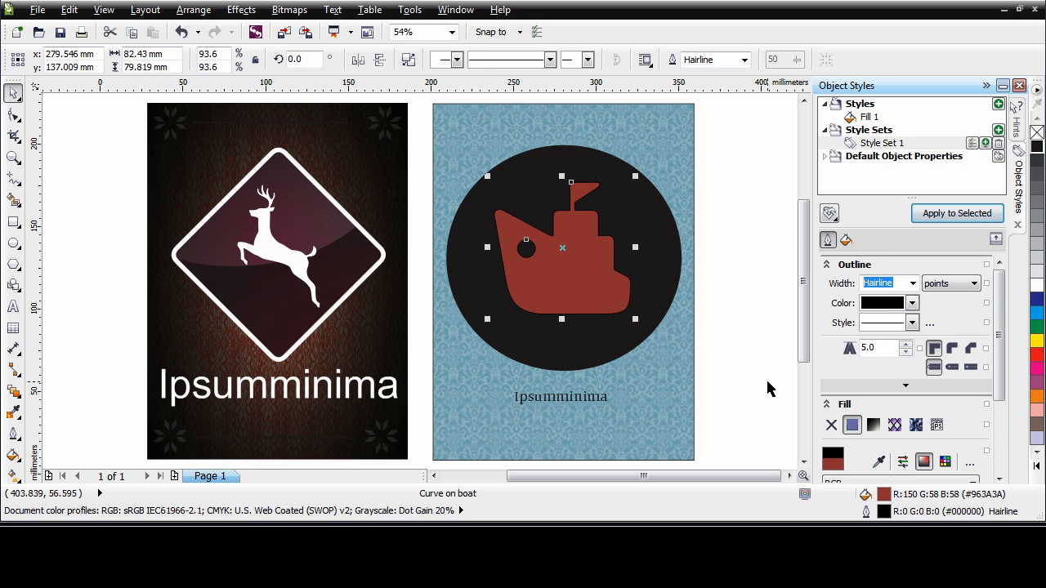
key("ctrl+z")
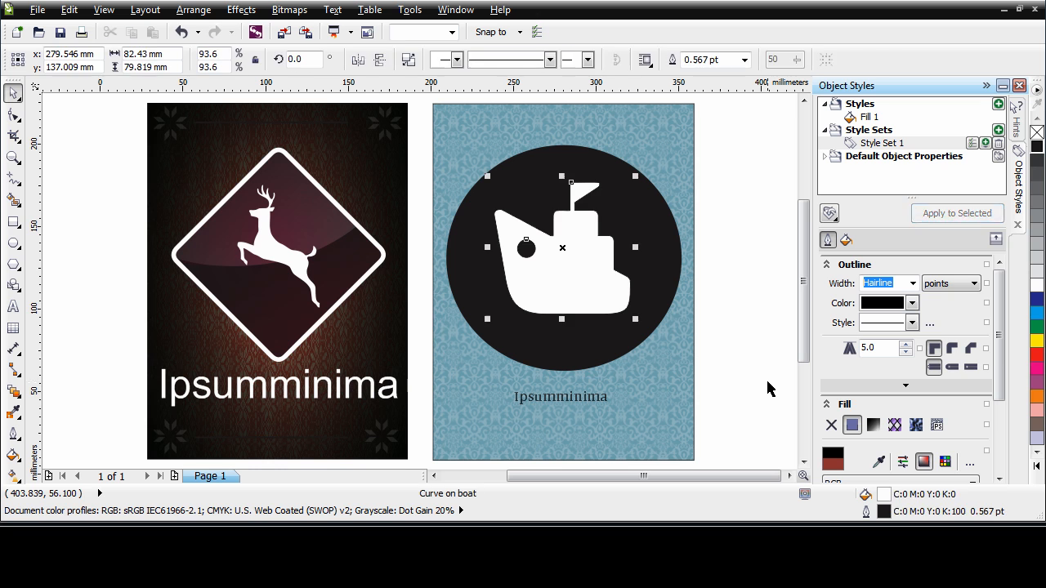
key("Escape")
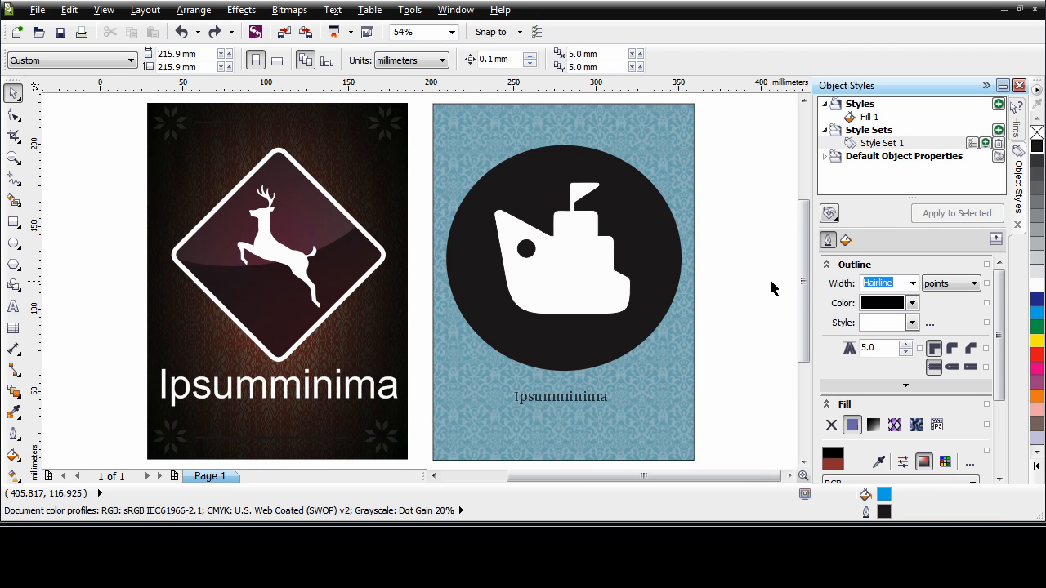
- Copy the deer diamond's fill and outline properties into Style Set 1 and apply the set to the circle behind the boat
right_click(936, 147)
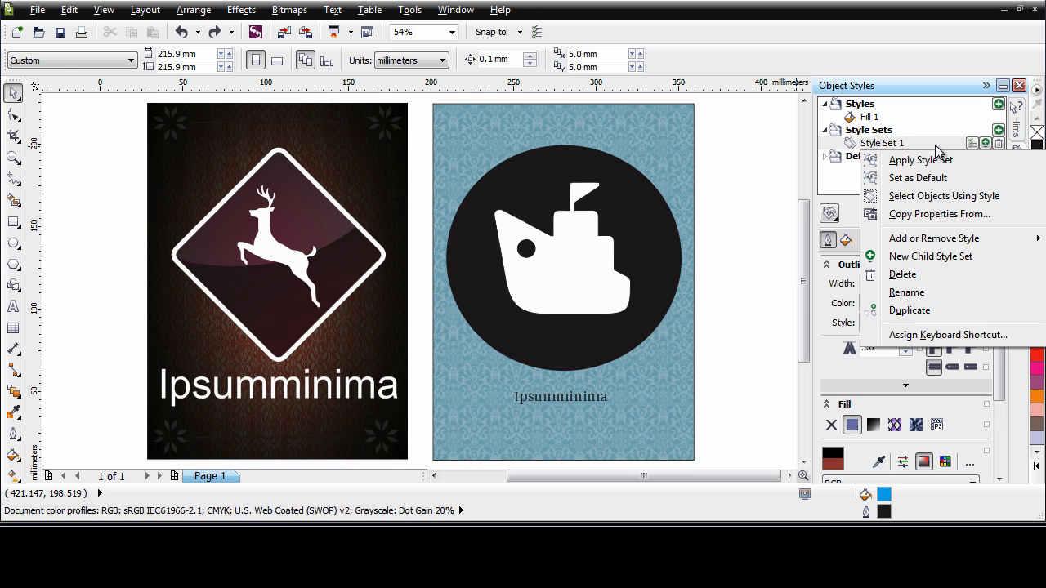
left_click(940, 214)
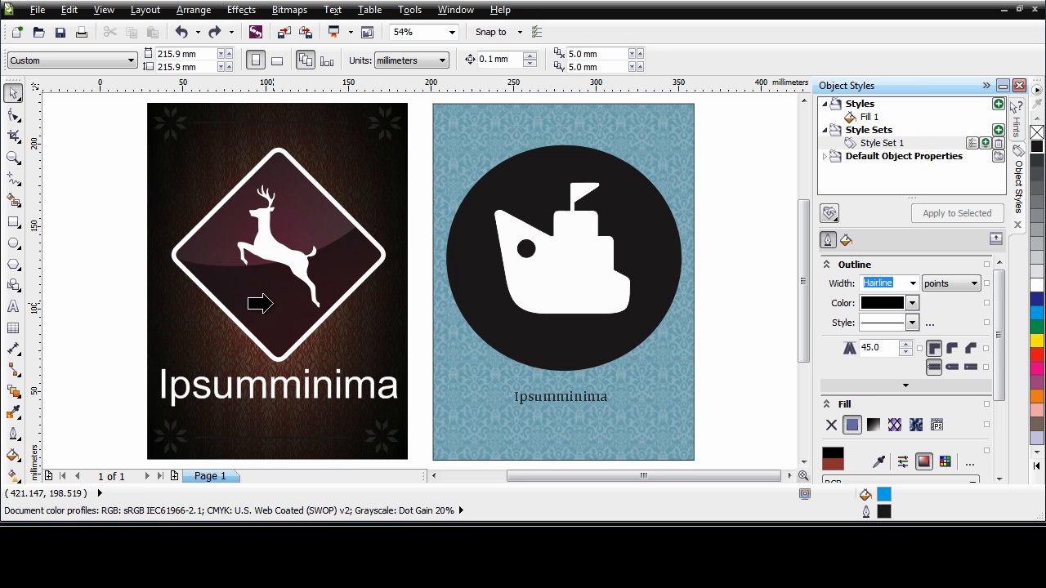
left_click(659, 232)
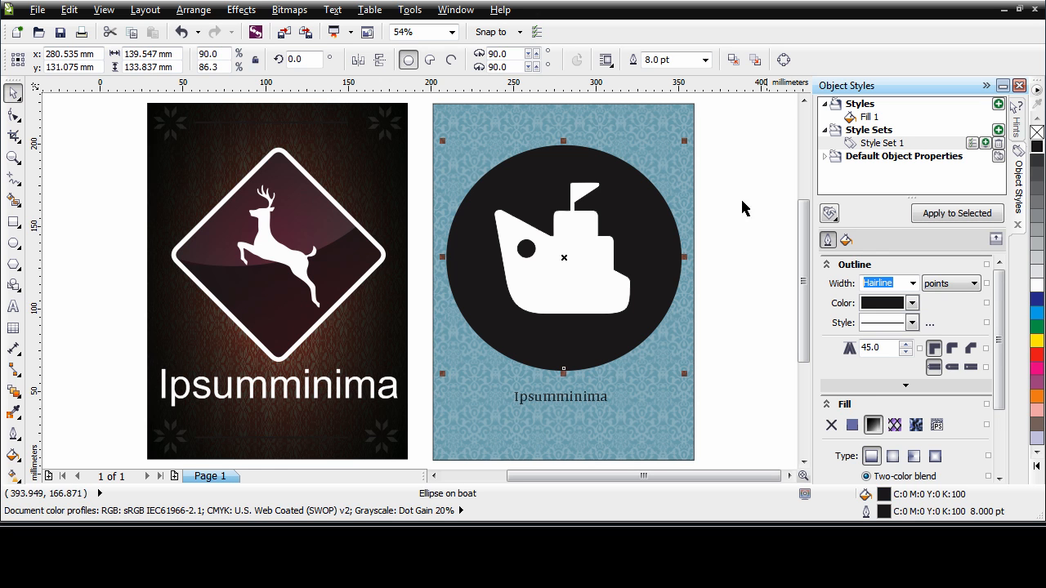
left_click(955, 214)
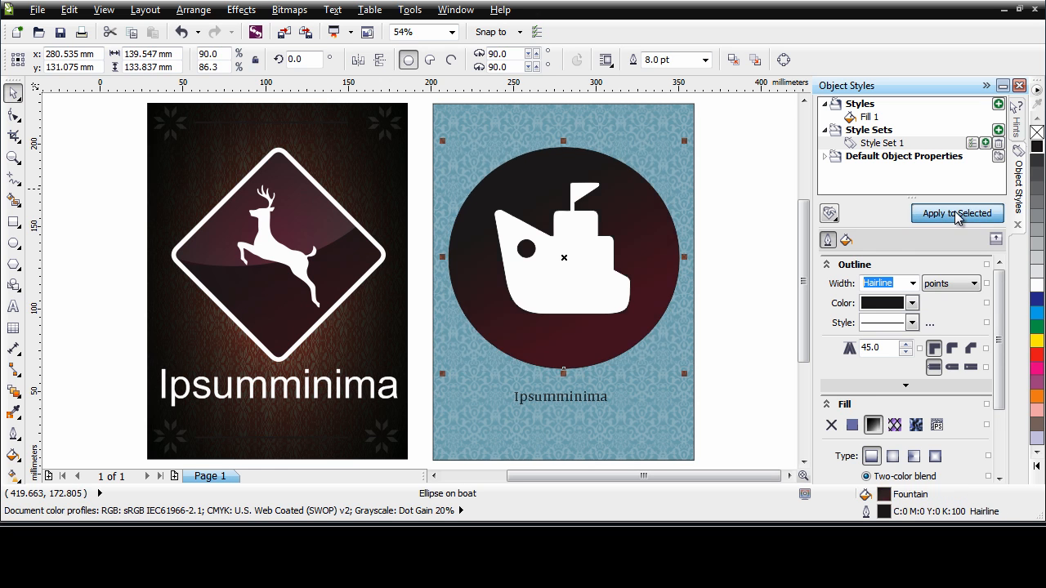
left_click(786, 382)
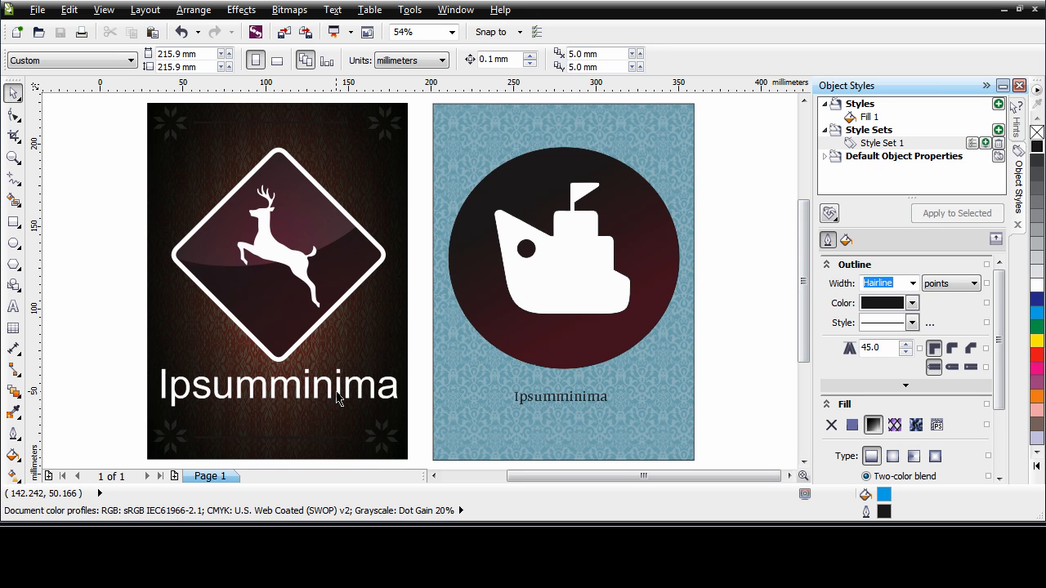
- Copy the text properties of the deer's Ipsumminima title into Style Set 1 and review the set's character, outline and fill settings
right_click(936, 145)
left_click(948, 215)
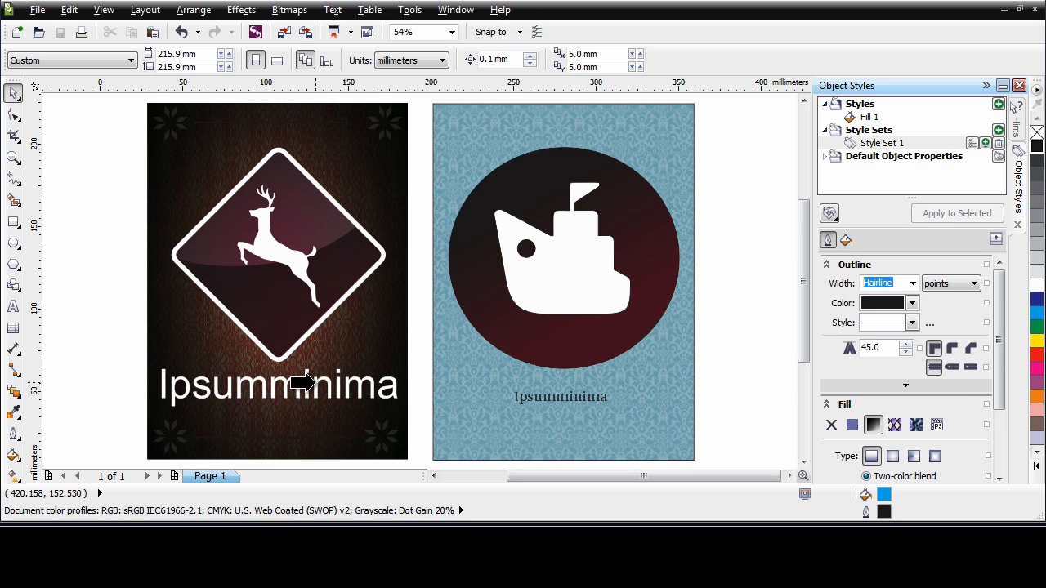
left_click(331, 392)
left_click_drag(1000, 280, 1002, 370)
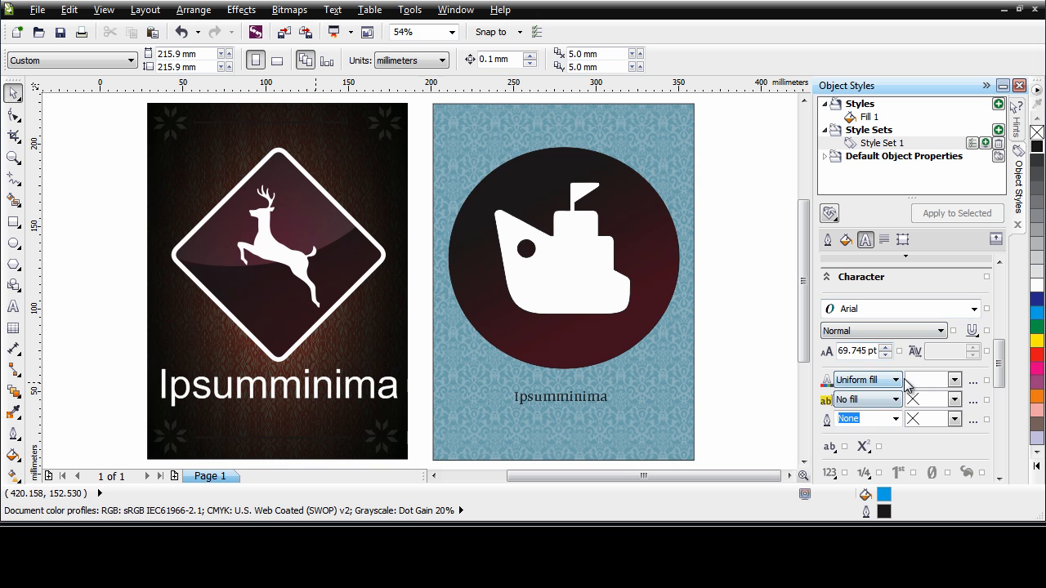
scroll(1009, 341, "up", 3)
scroll(1009, 341, "up", 5)
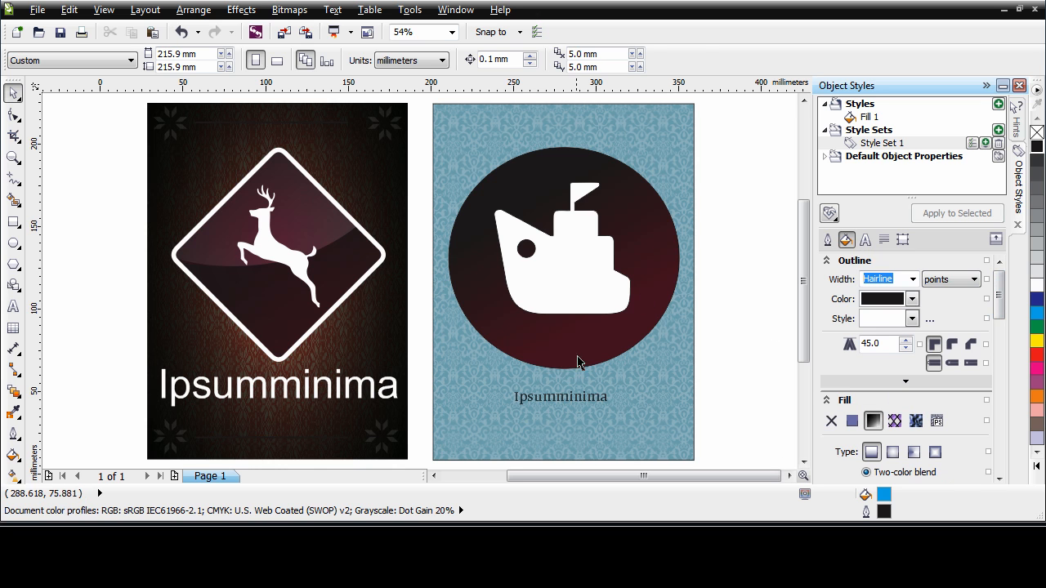
- Apply Style Set 1 to the Ipsumminima title under the boat and deselect the title
left_click(572, 407)
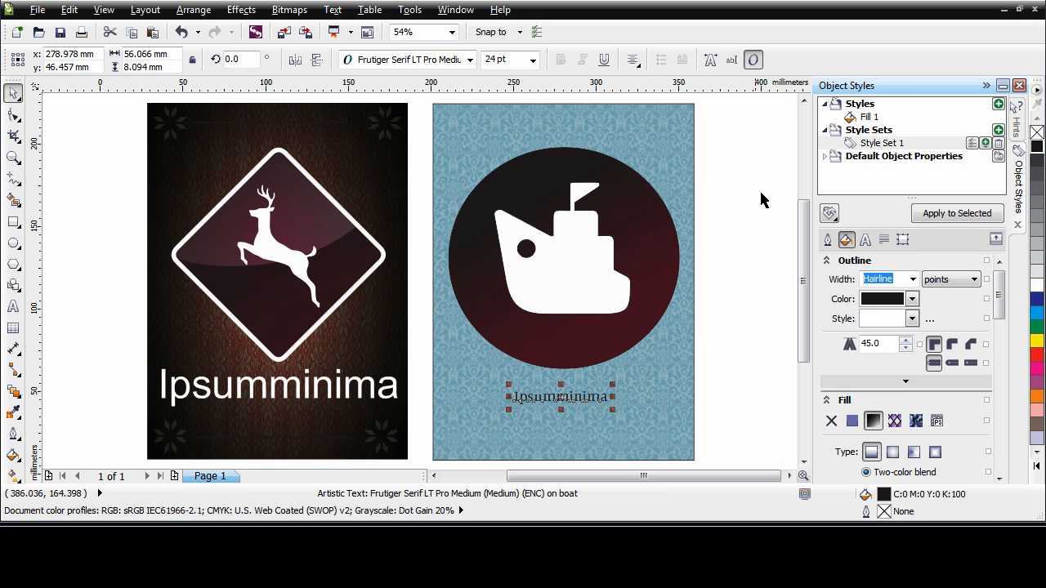
left_click(941, 215)
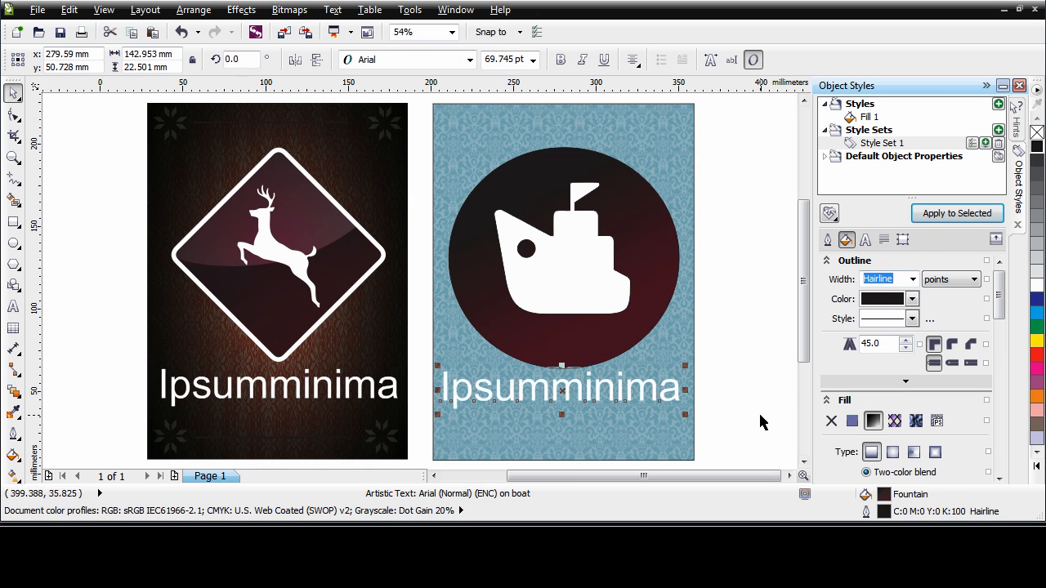
left_click(782, 442)
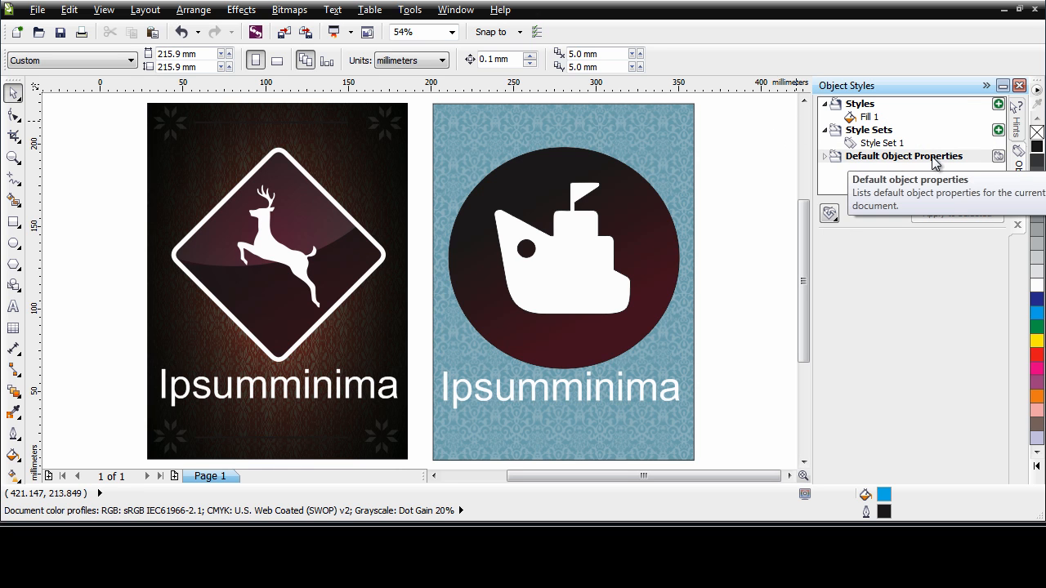
- Examine the default object properties and the options for importing, exporting and setting style sheets as new document defaults
left_click(825, 157)
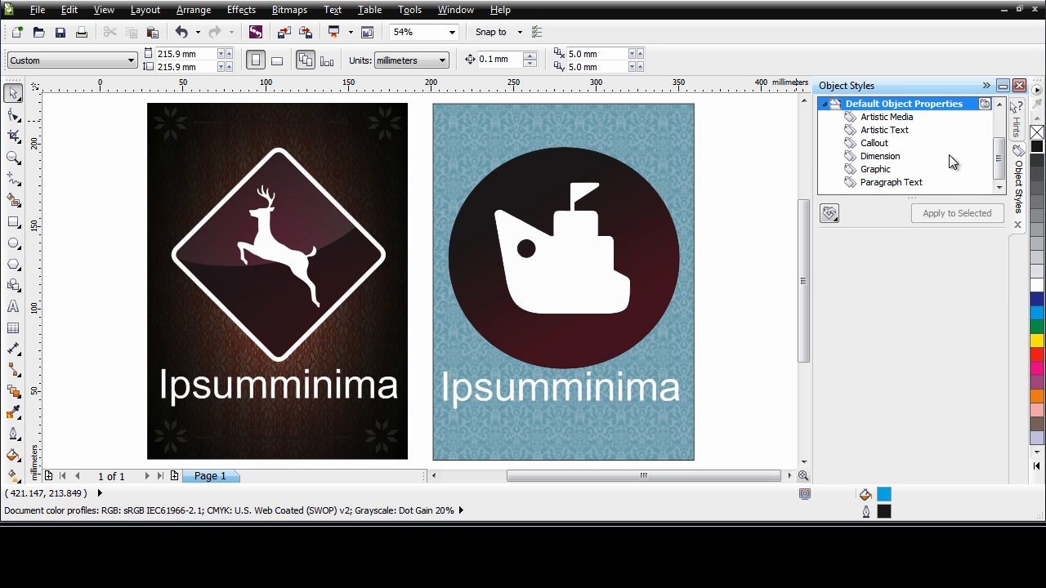
left_click(827, 104)
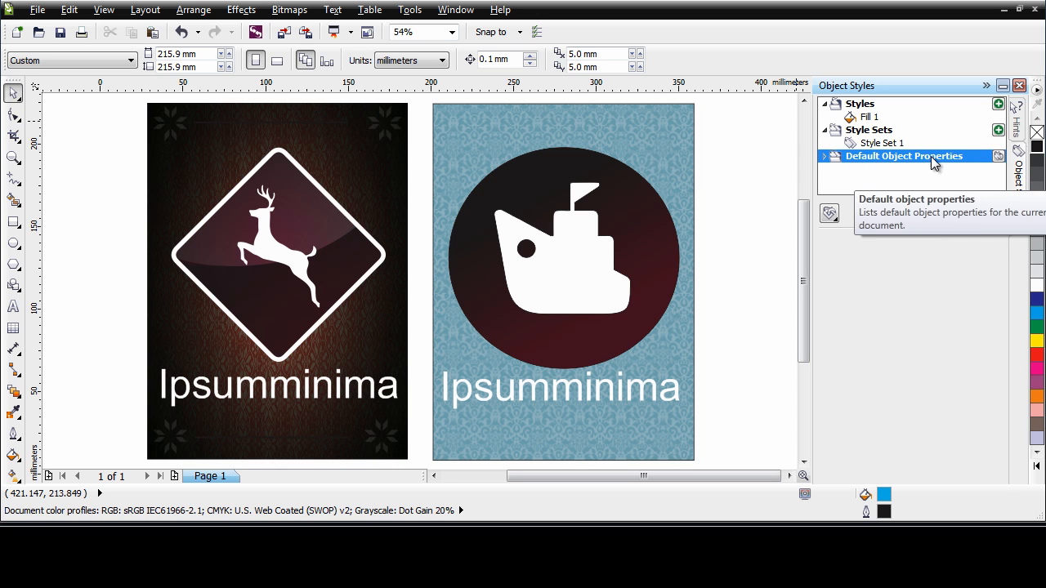
left_click(832, 218)
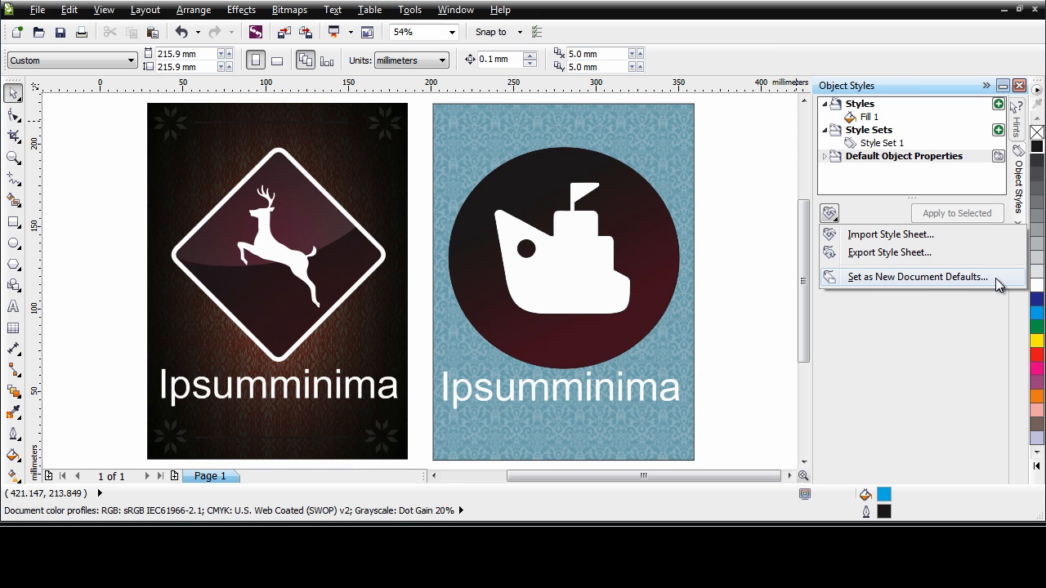
left_click(786, 454)
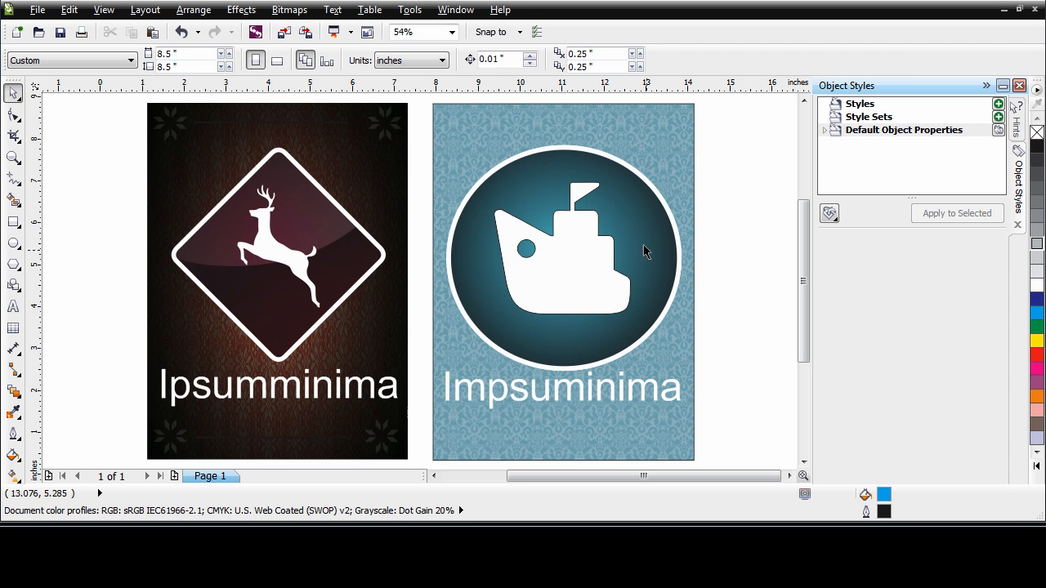
- Show Color Styles and create a color harmony from both the fill and outline of the boat's circle
left_click(411, 11)
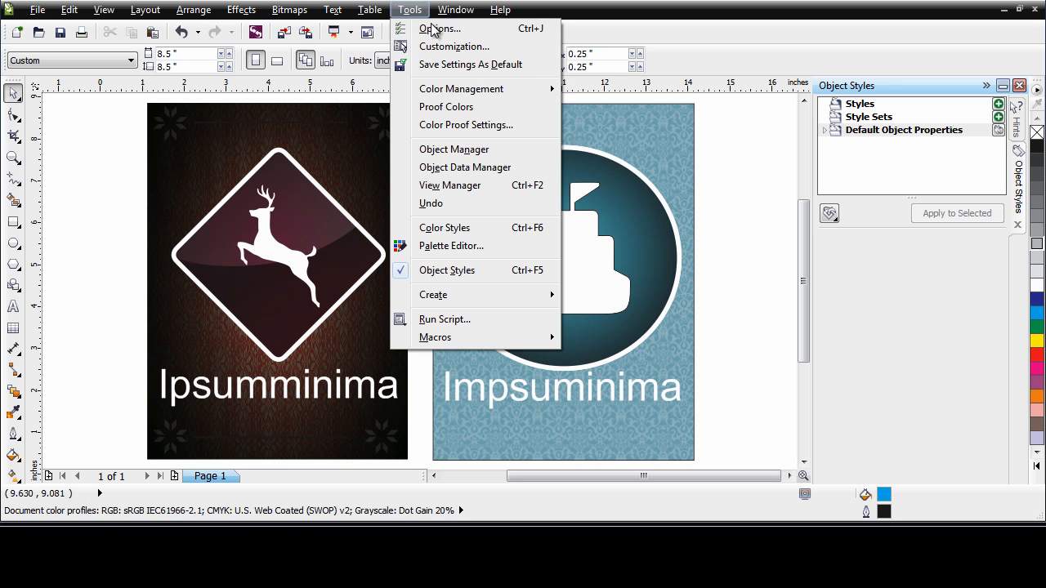
left_click(478, 236)
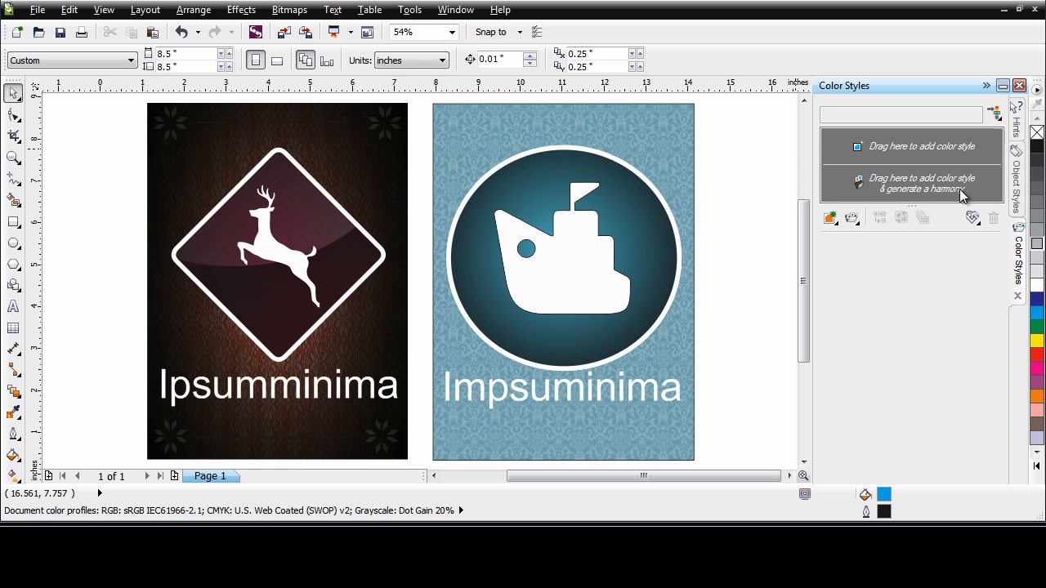
left_click(645, 181)
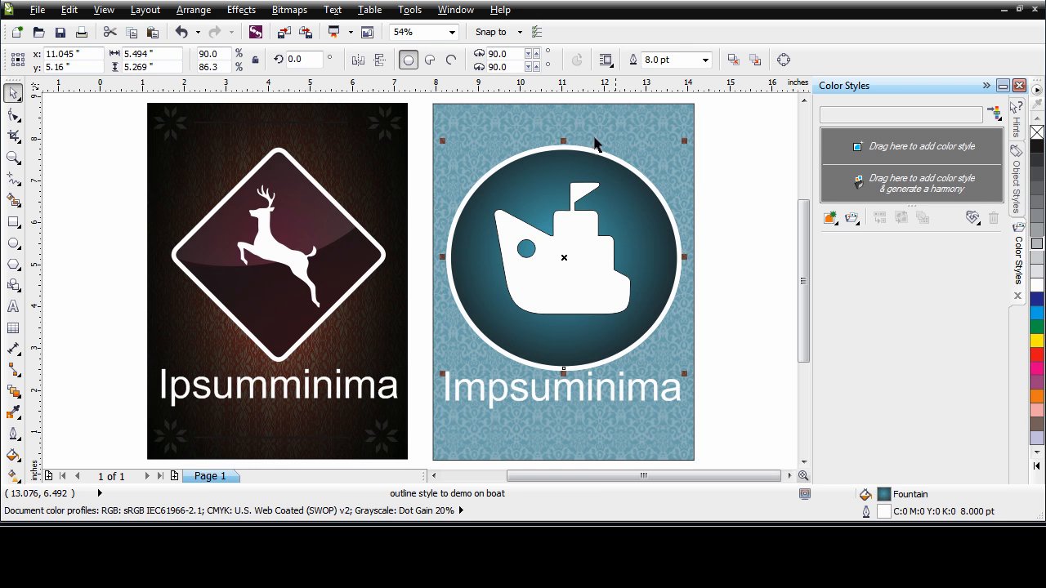
left_click_drag(638, 238, 936, 184)
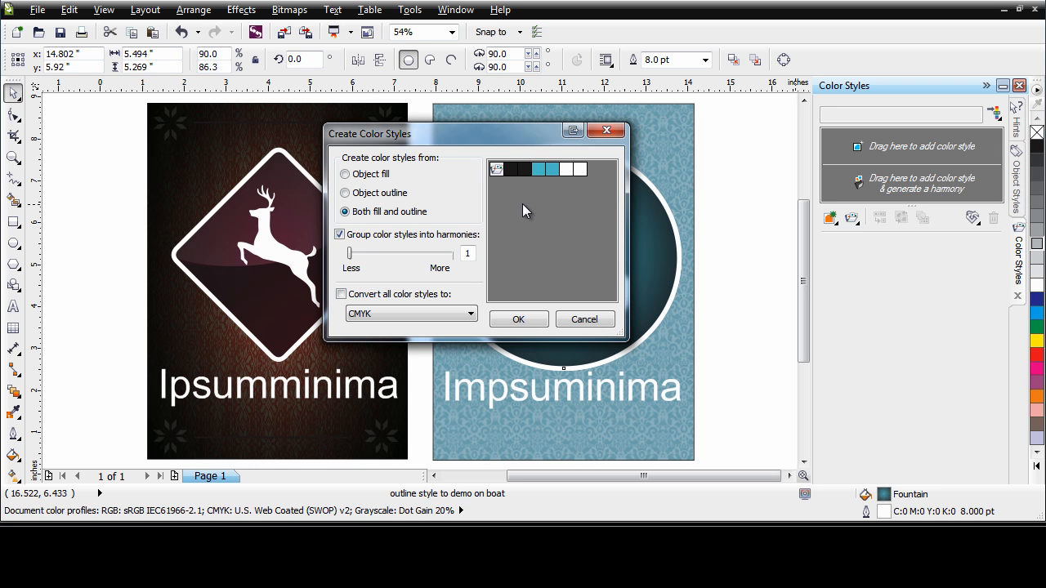
left_click(518, 319)
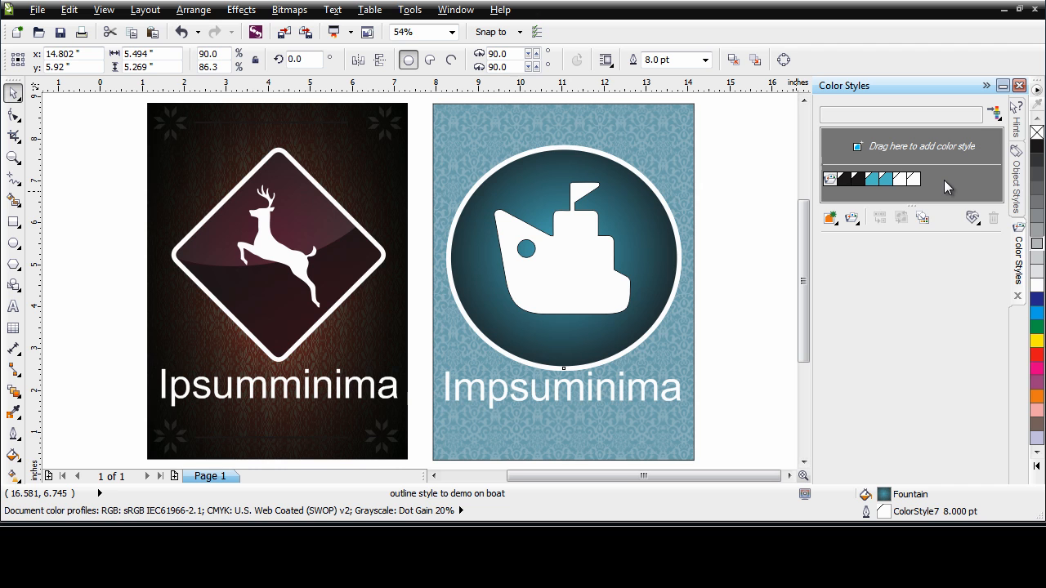
- Shift the whole harmony to orange tones and adjust the hue of its individual colors separately on the color wheel
left_click(829, 180)
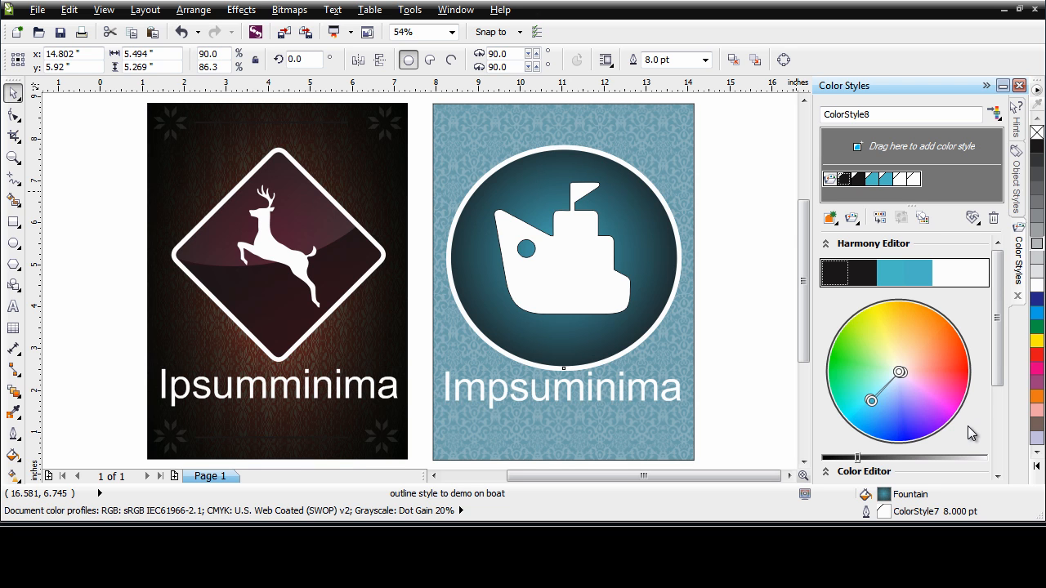
mouse_move(872, 400)
left_mouse_down()
mouse_move(899, 418)
mouse_move(940, 408)
mouse_move(948, 365)
mouse_move(936, 342)
left_mouse_up()
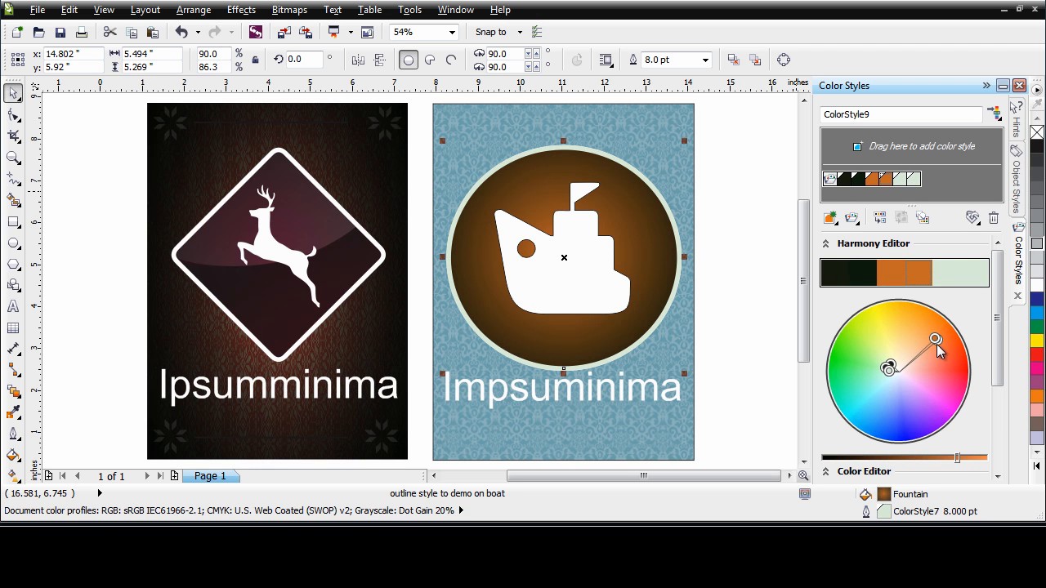
left_click(913, 179)
mouse_move(937, 340)
left_mouse_down()
mouse_move(906, 325)
mouse_move(944, 352)
mouse_move(952, 379)
left_mouse_up()
left_click_drag(889, 371, 891, 400)
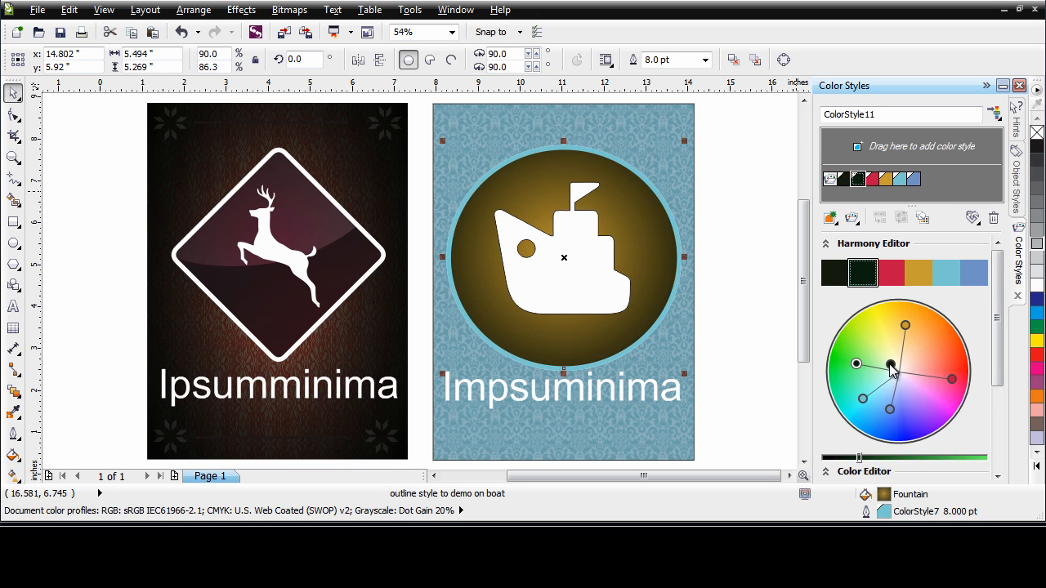
left_click_drag(892, 369, 873, 330)
left_click_drag(890, 409, 929, 406)
left_click_drag(864, 401, 897, 405)
left_click_drag(857, 364, 874, 390)
left_click_drag(874, 337, 875, 361)
left_click_drag(905, 326, 919, 339)
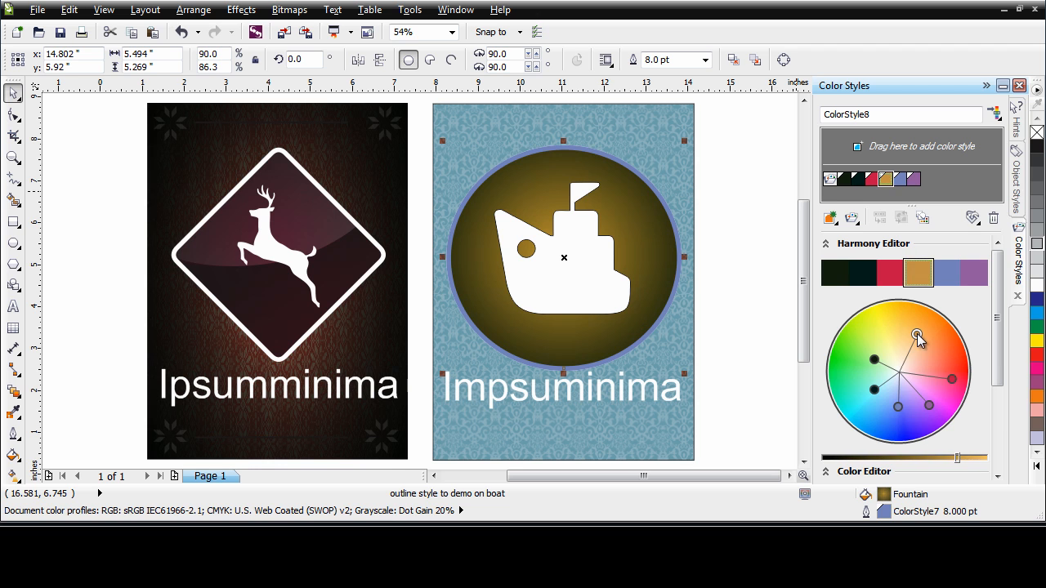
- Rotate all harmony colors together until the boat's circle is purple with a yellow-green outline, and deselect the circle
left_click(948, 354)
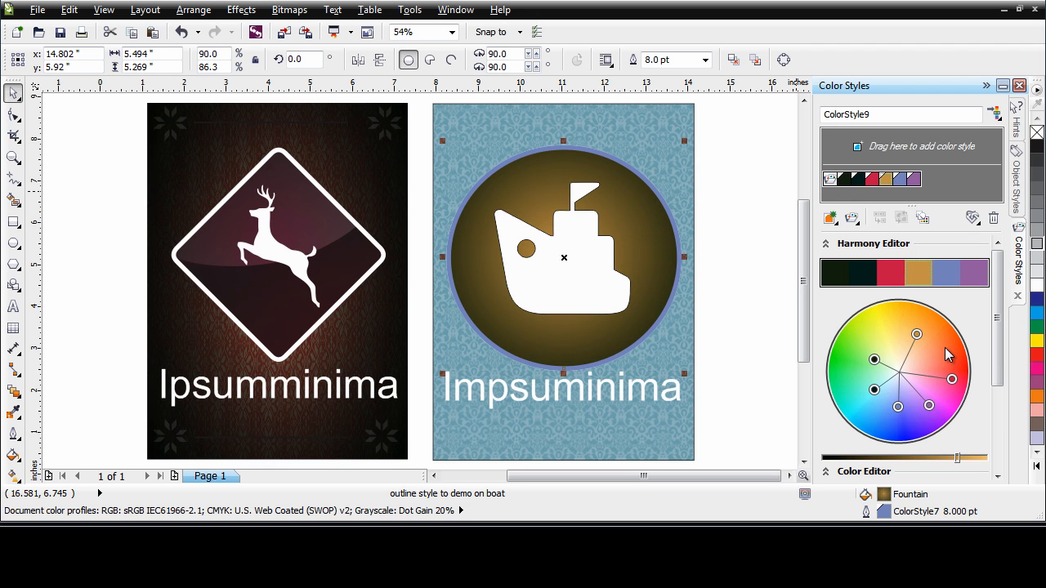
mouse_move(952, 379)
left_mouse_down()
mouse_move(933, 332)
mouse_move(868, 328)
mouse_move(856, 394)
mouse_move(888, 423)
left_mouse_up()
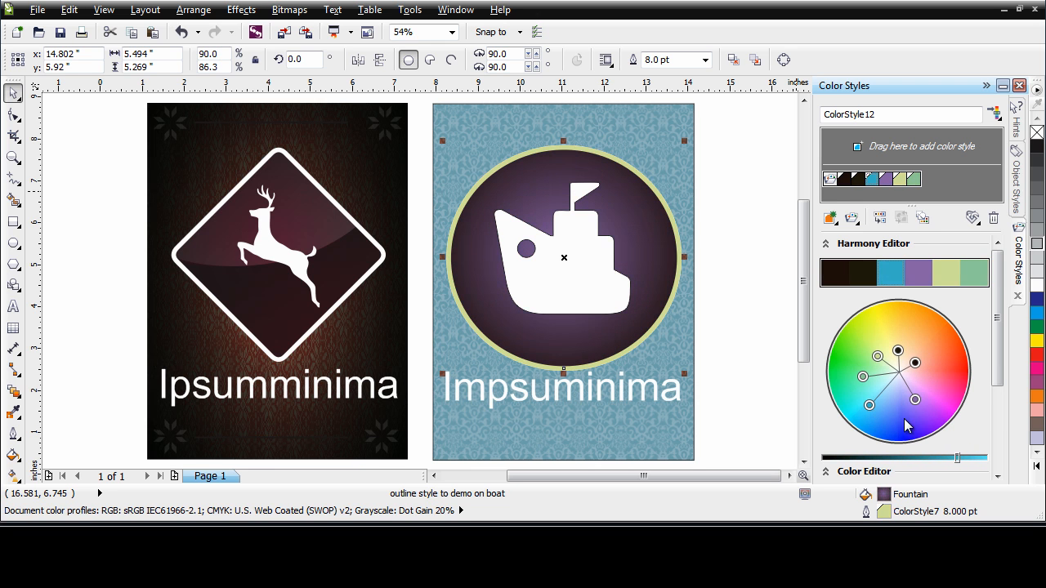
left_click(752, 343)
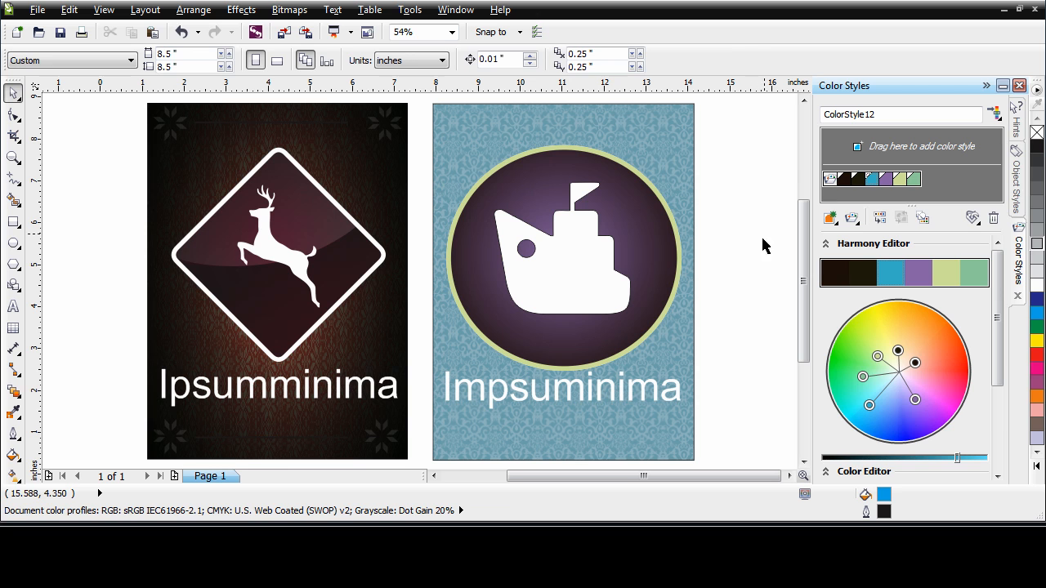
- Fill the lower curve of the deer's diamond with the harmony's green color style and rotate the whole harmony until that color is red
left_click(352, 260)
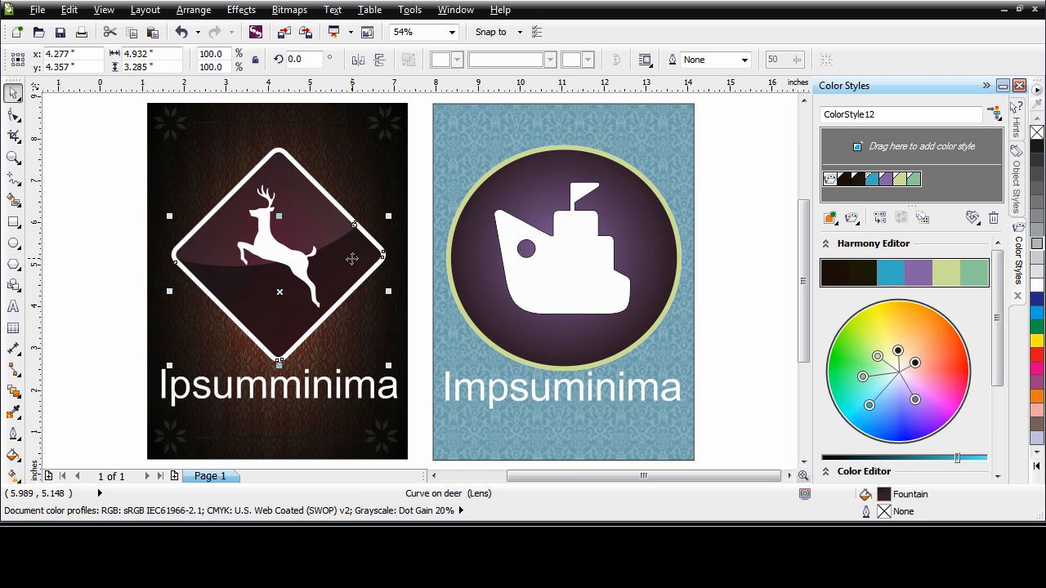
left_click(914, 180)
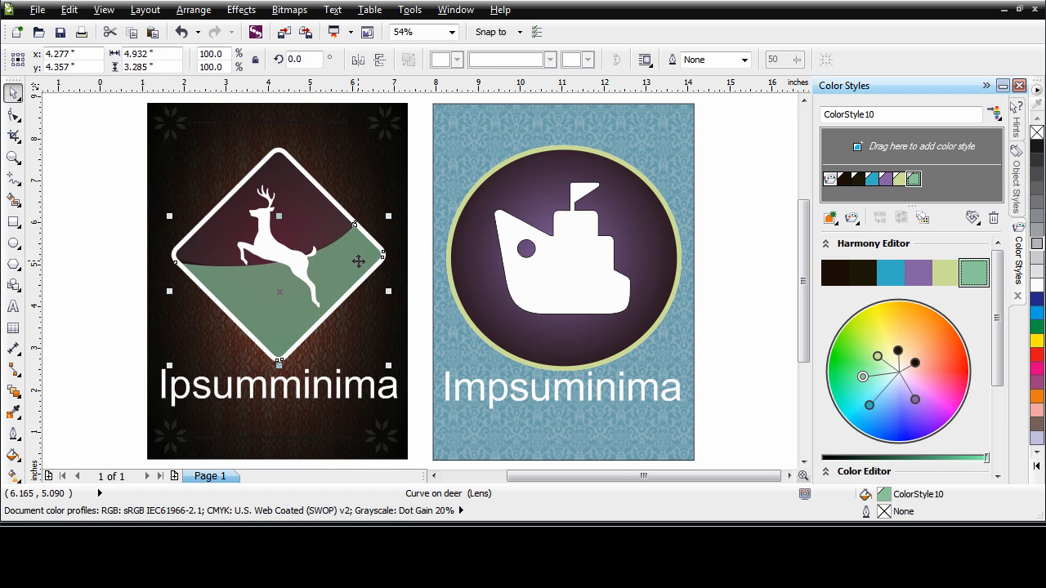
left_click(719, 299)
left_click(860, 376)
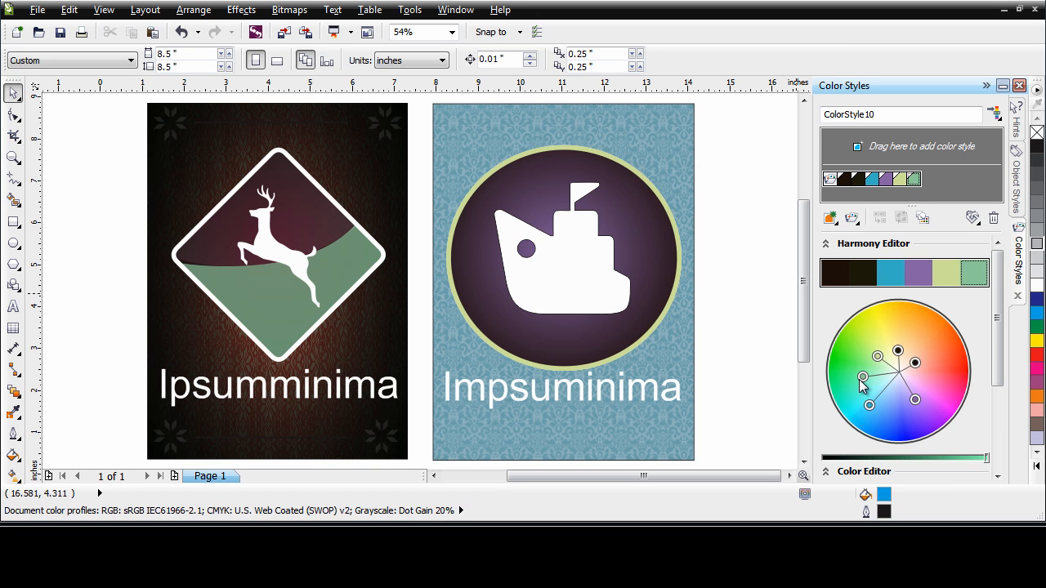
mouse_move(865, 384)
left_mouse_down()
mouse_move(887, 413)
mouse_move(932, 412)
mouse_move(950, 367)
left_mouse_up()
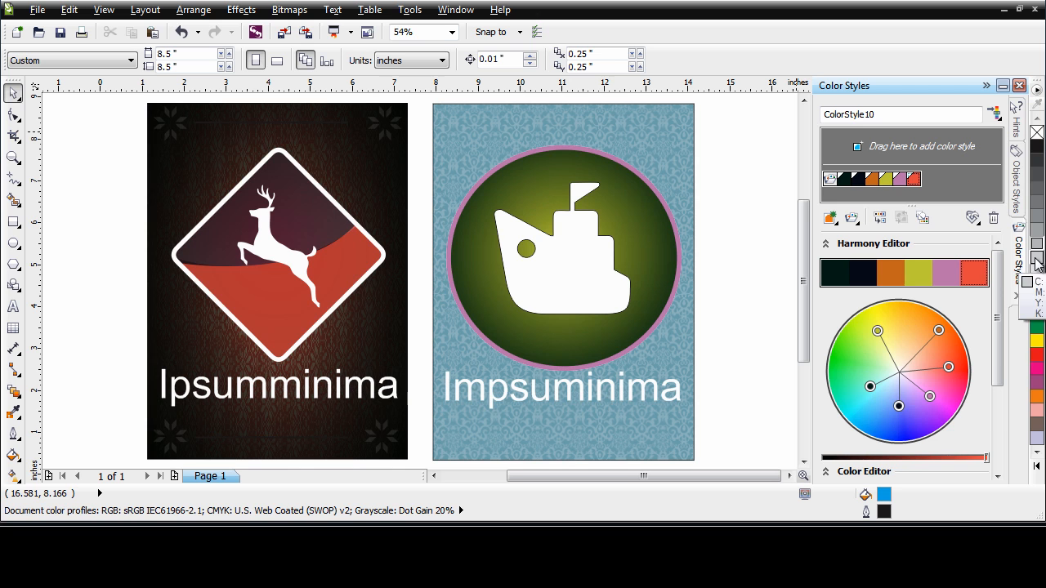
- Add 30% black as a standalone color style and apply it to the outlines of the deer's diamond and the boat's circle
left_click_drag(1038, 250, 865, 150)
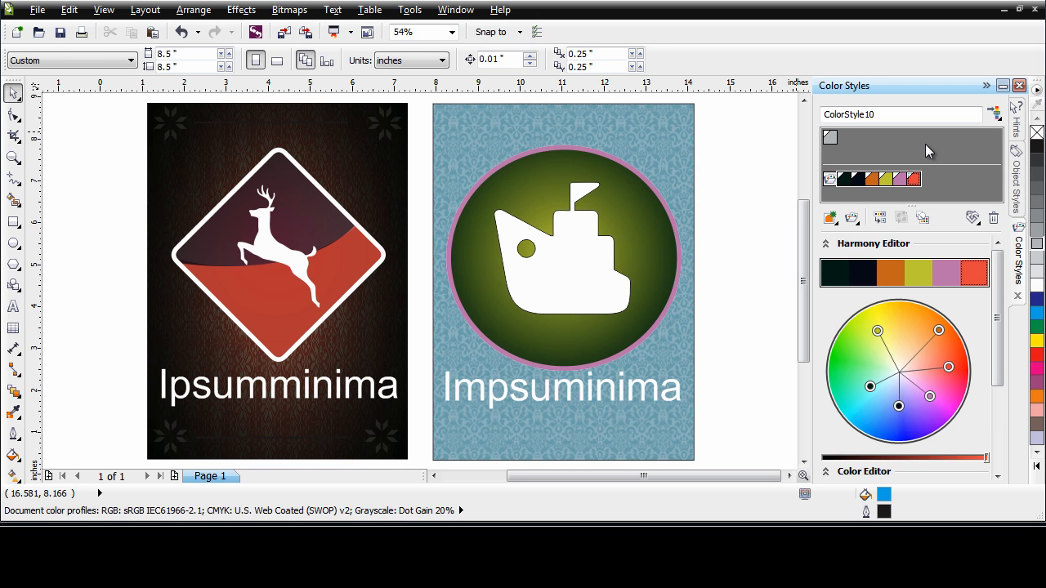
left_click(339, 211)
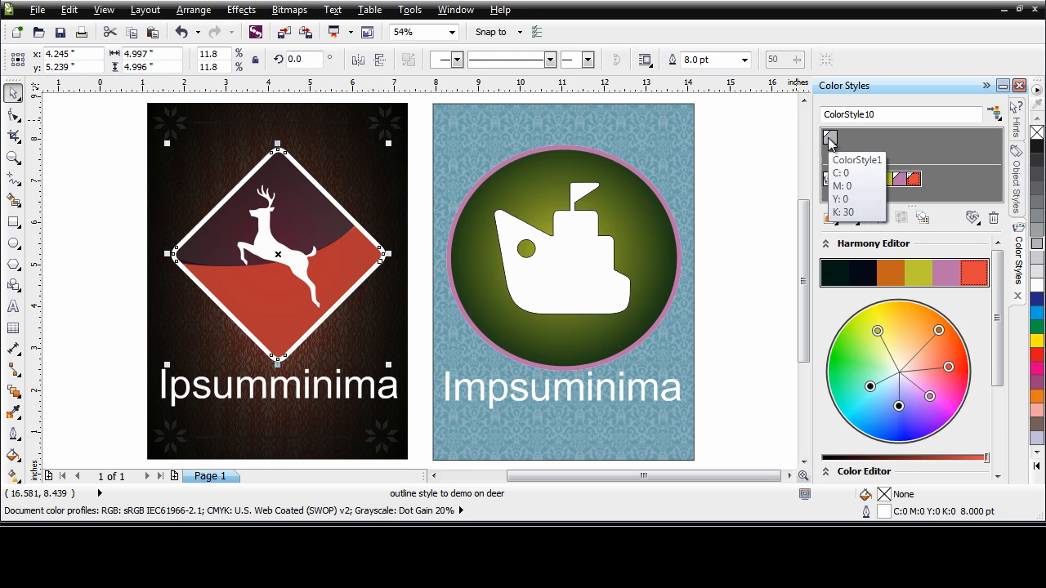
left_click_drag(831, 138, 378, 215)
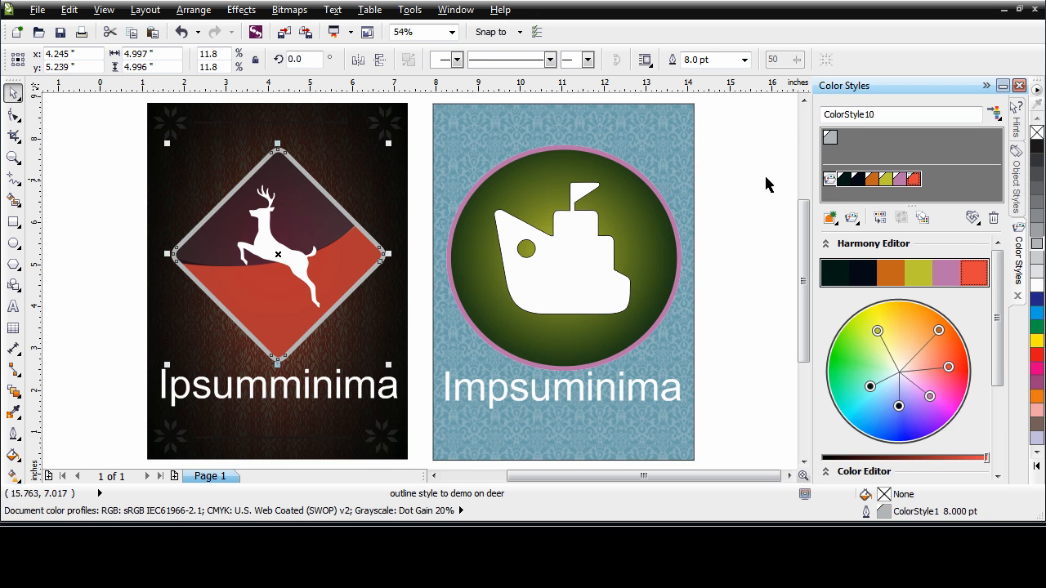
left_click(665, 214)
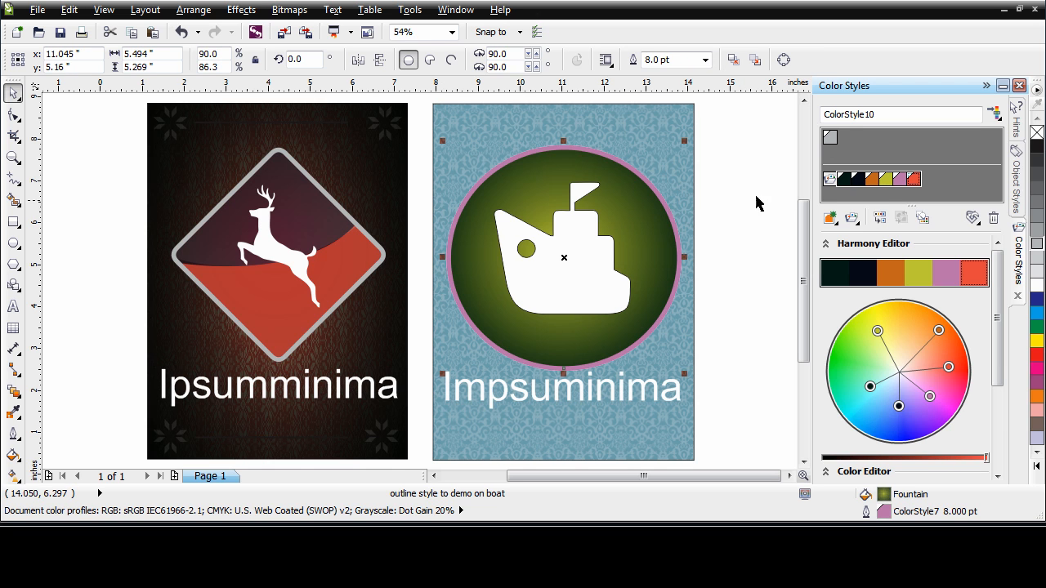
right_click(831, 137)
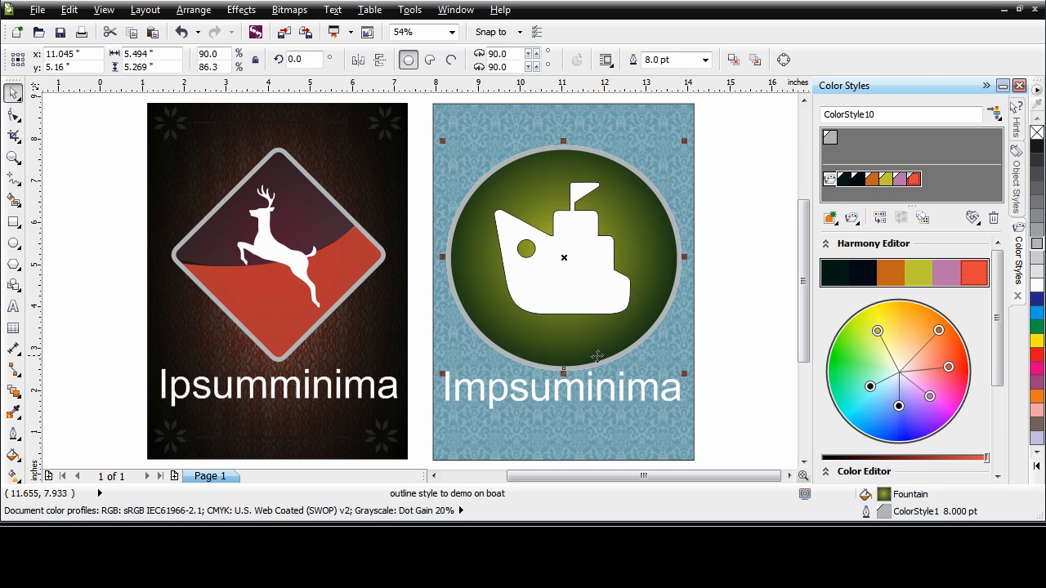
left_click(707, 315)
- Rotate the whole harmony until the boat's circle is purple, and change the standalone gray color style to blue, C58 M29 Y1 K0
left_click_drag(878, 340, 934, 399)
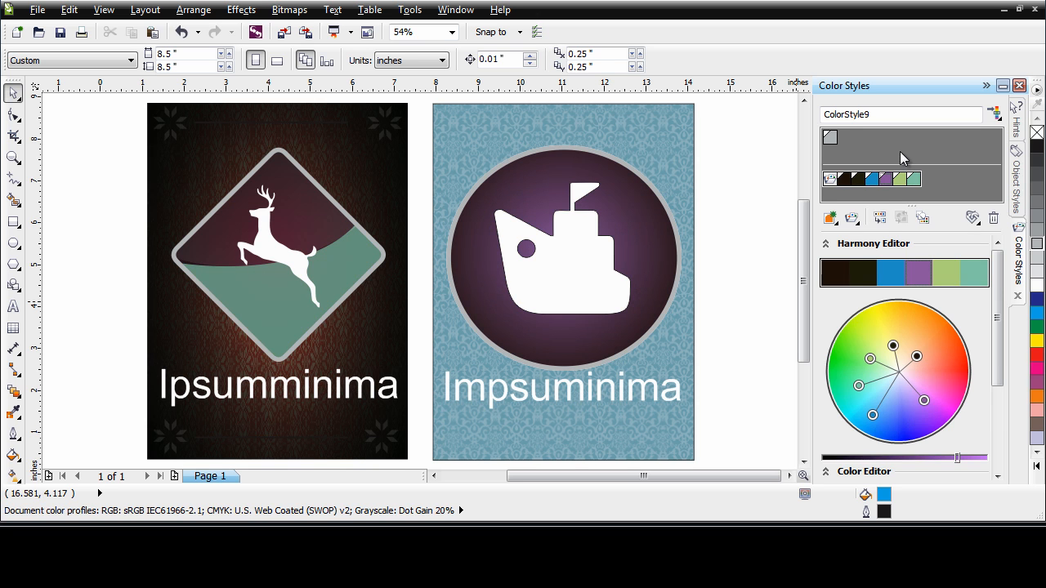
left_click(829, 140)
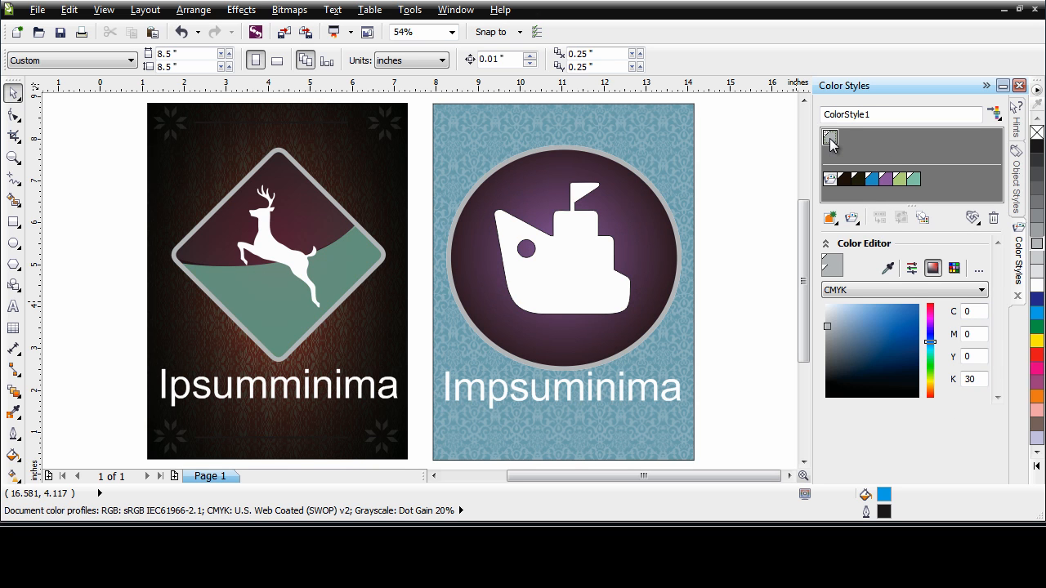
mouse_move(826, 330)
left_mouse_down()
mouse_move(854, 368)
mouse_move(870, 326)
left_mouse_up()
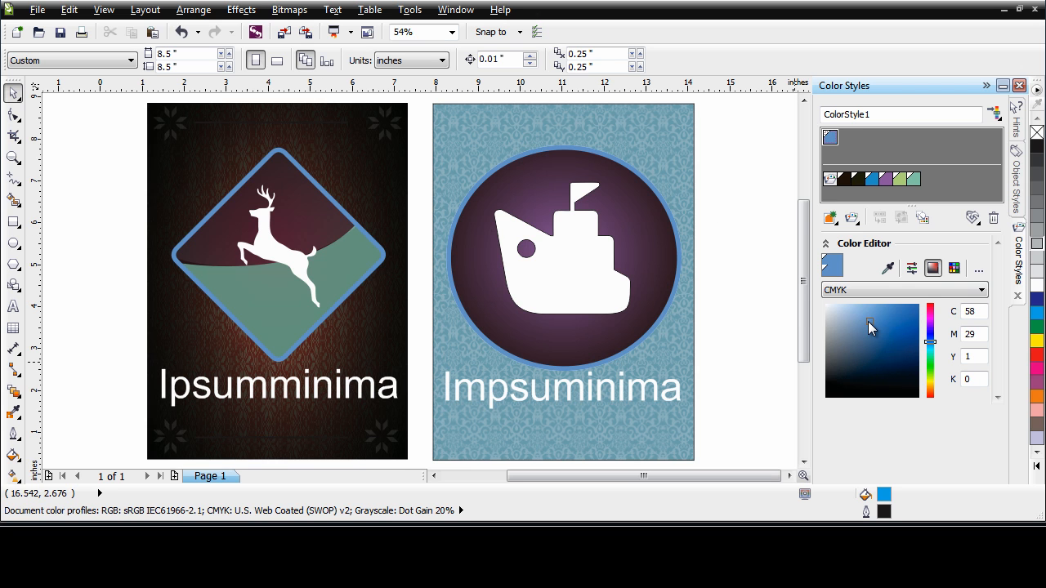
- Rotate the whole harmony until the boat's circle is orange and the deer's lower curve is violet, and view the style sheet import and export options
left_click(834, 179)
left_click_drag(893, 347, 862, 380)
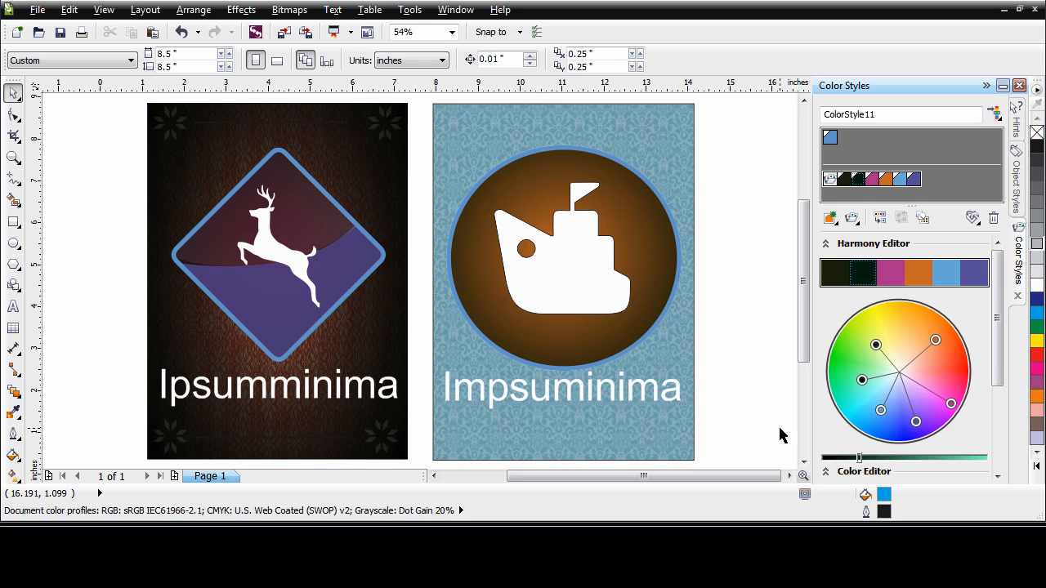
left_click(974, 219)
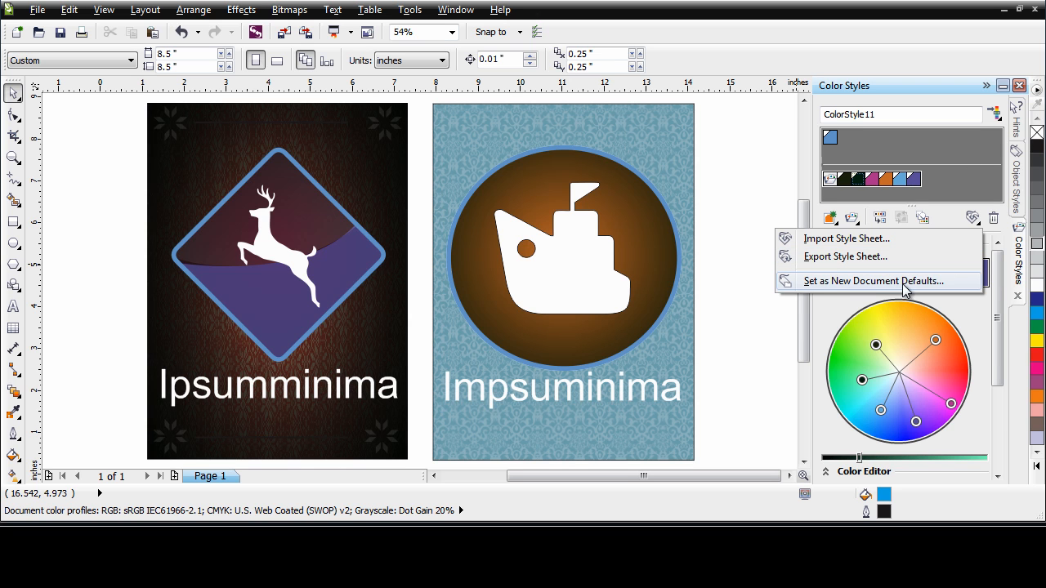
left_click(786, 458)
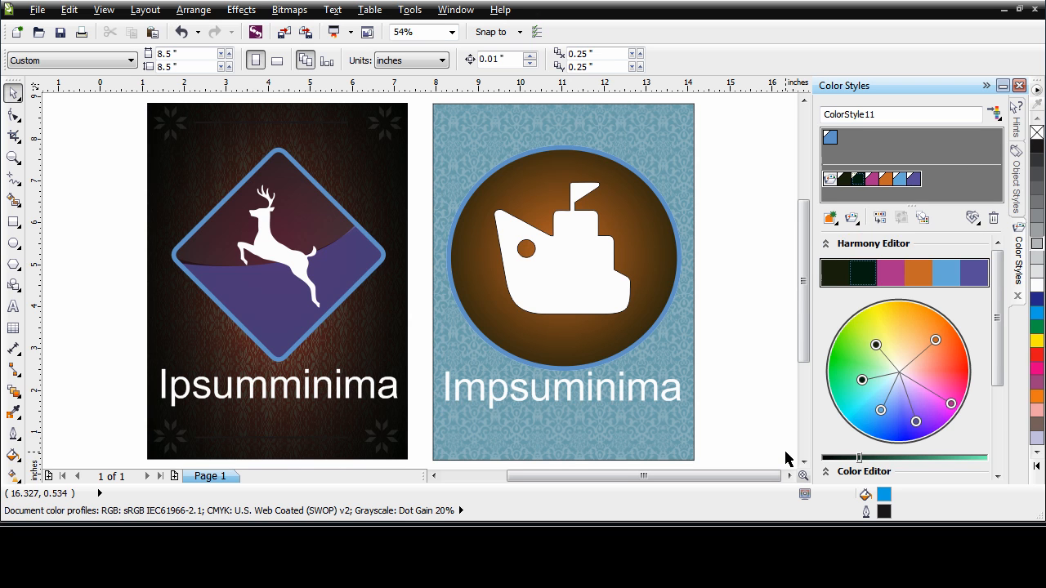